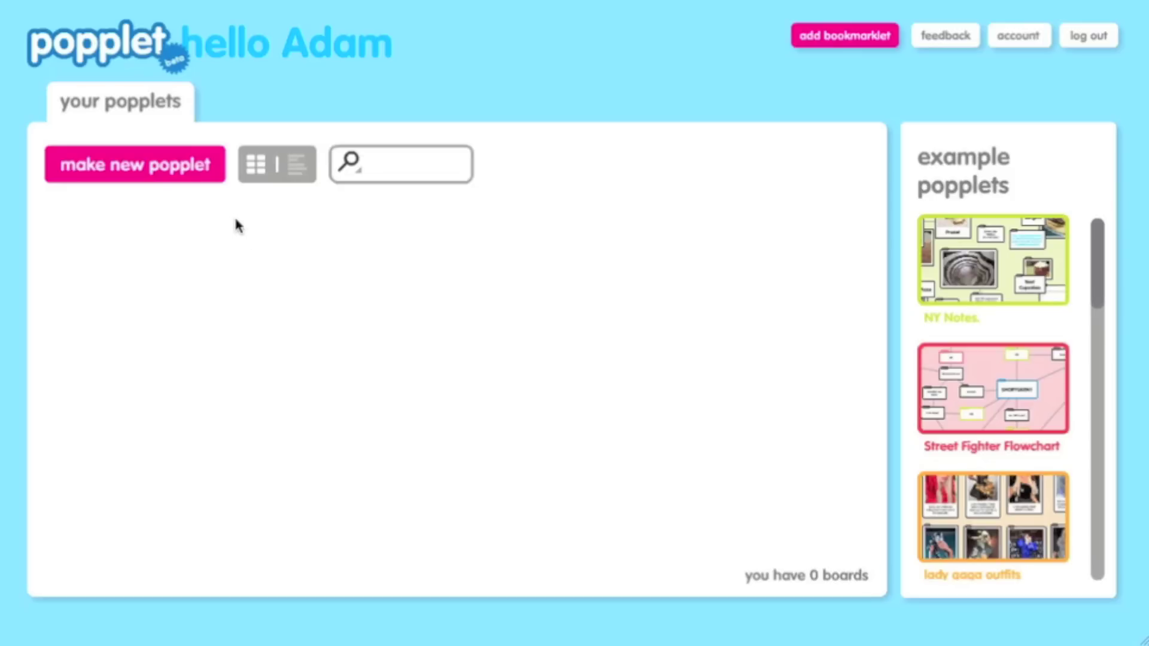
Step: Make a new blue popplet board titled 'Test' and open it
left_click(157, 173)
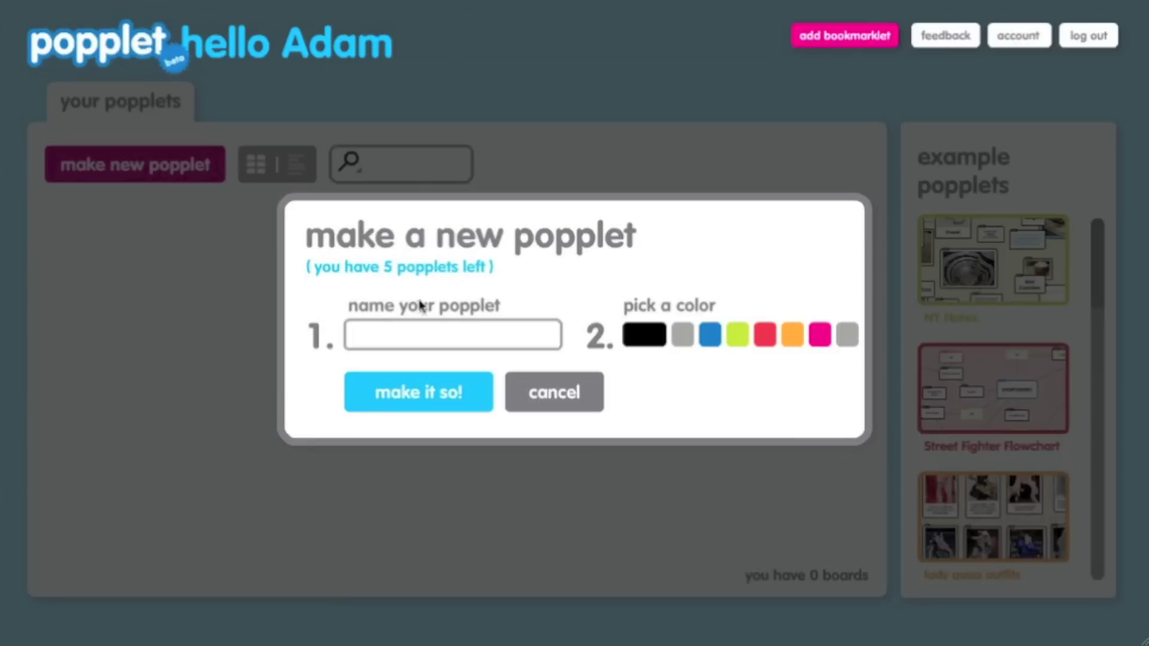
type("Test")
left_click(712, 338)
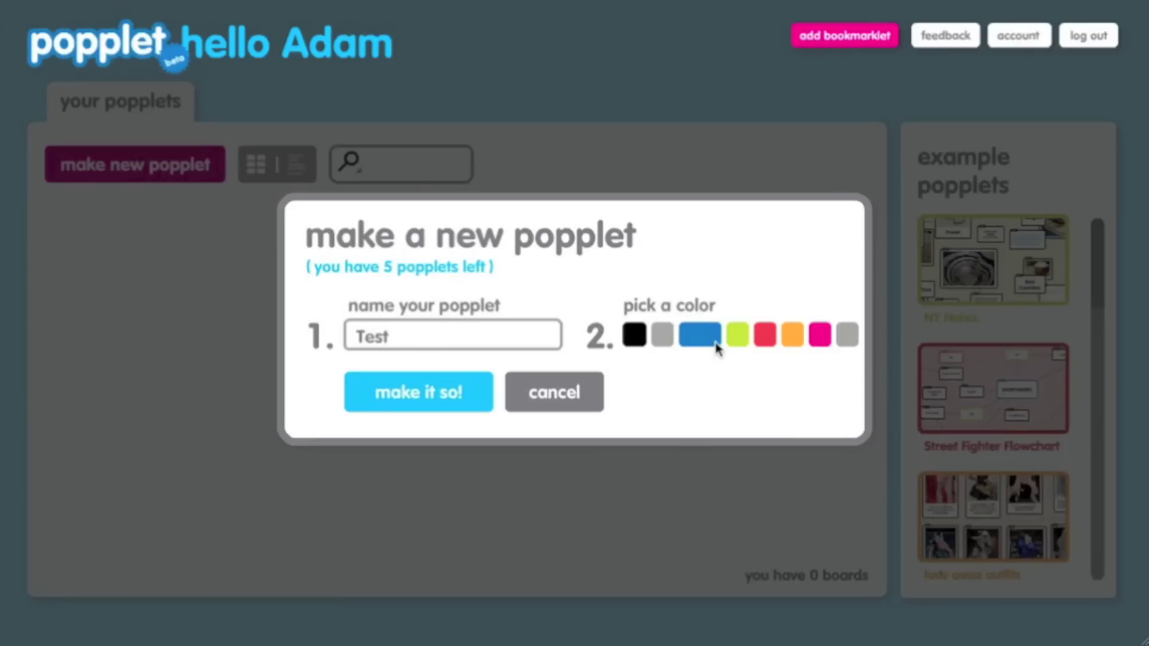
left_click(470, 386)
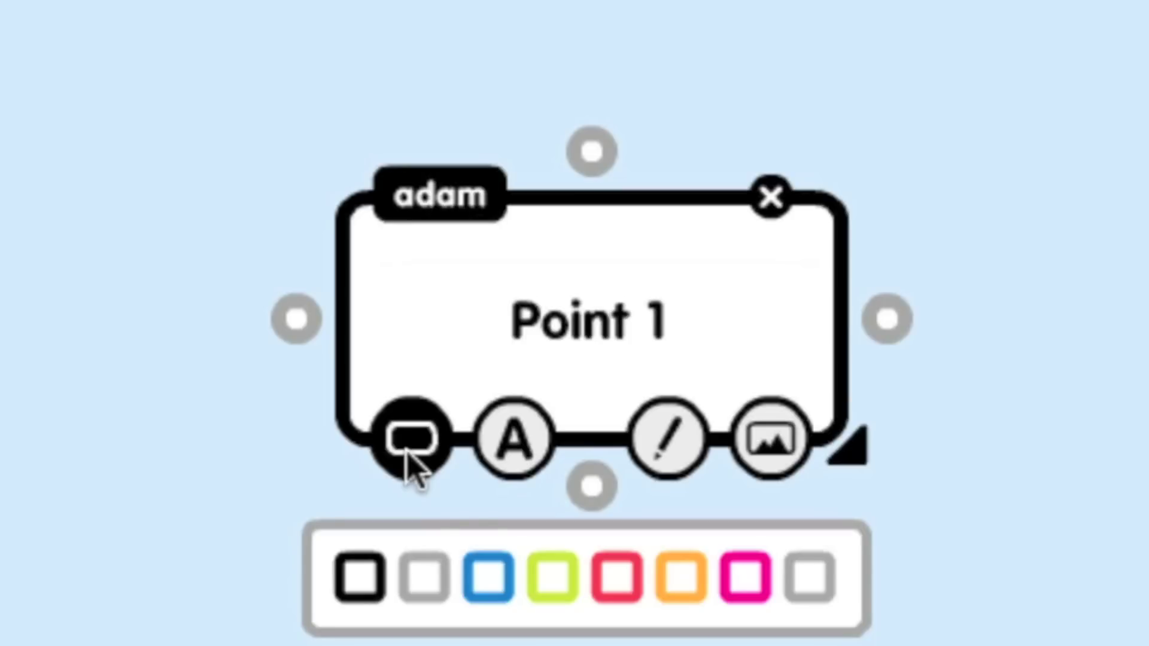
Step: Give the Point 1 popple a blue colour
left_click(479, 568)
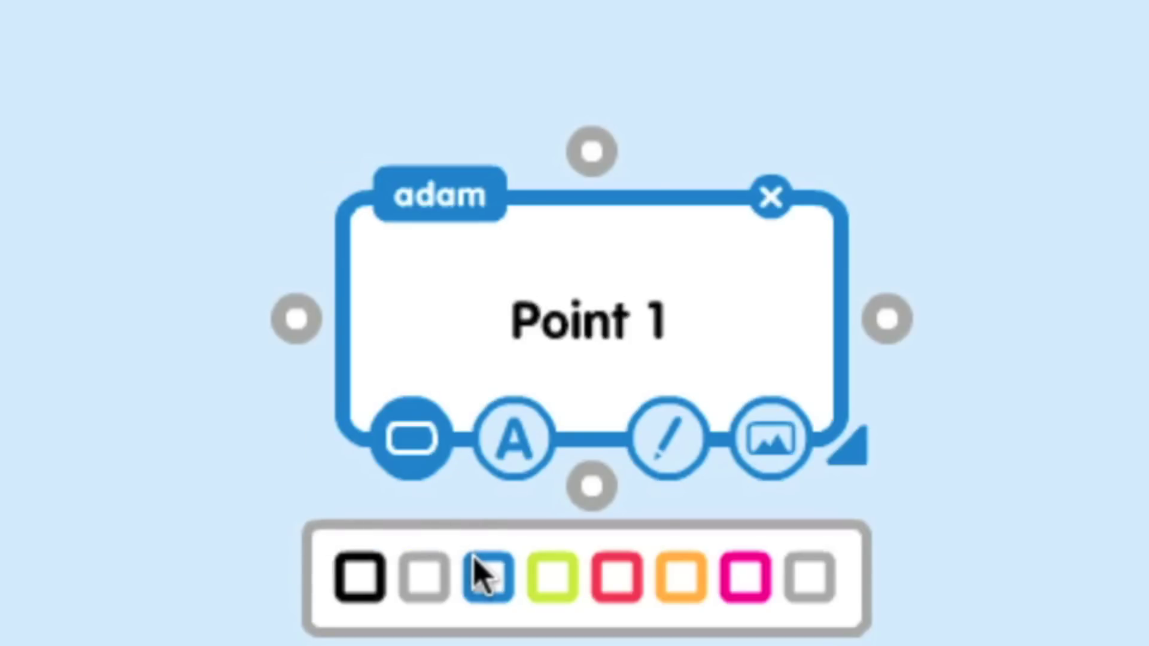
left_click(599, 598)
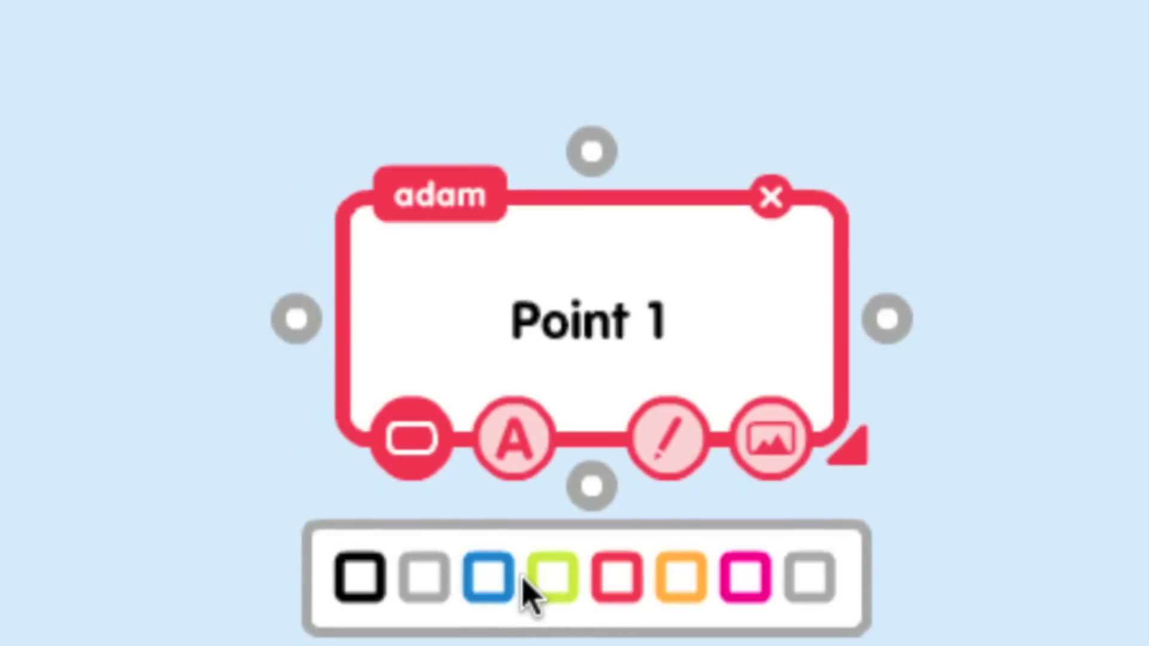
left_click(488, 584)
Step: Set the Point 1 text to medium size with centre alignment
left_click(503, 469)
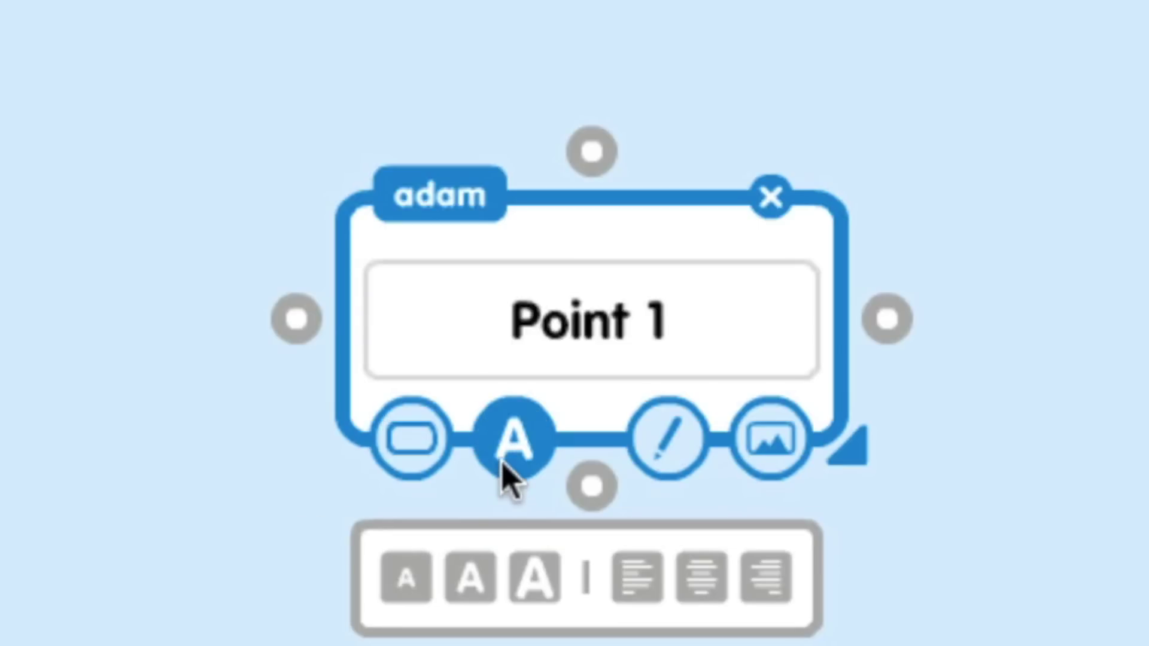
left_click(390, 585)
left_click(532, 607)
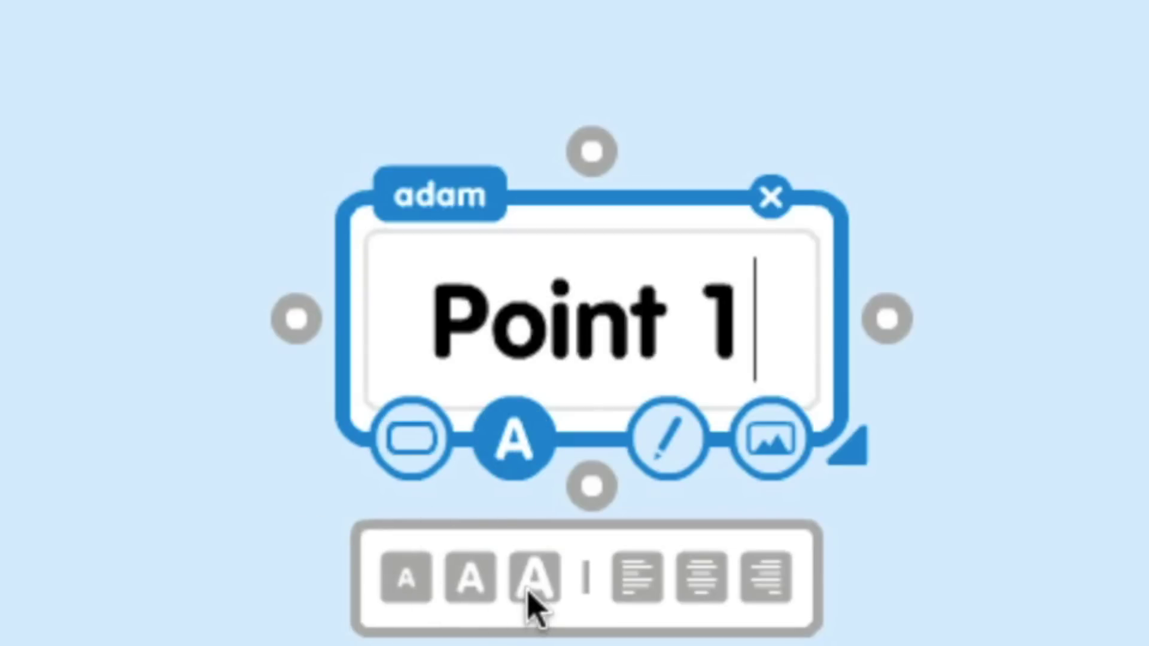
left_click(457, 589)
left_click(627, 595)
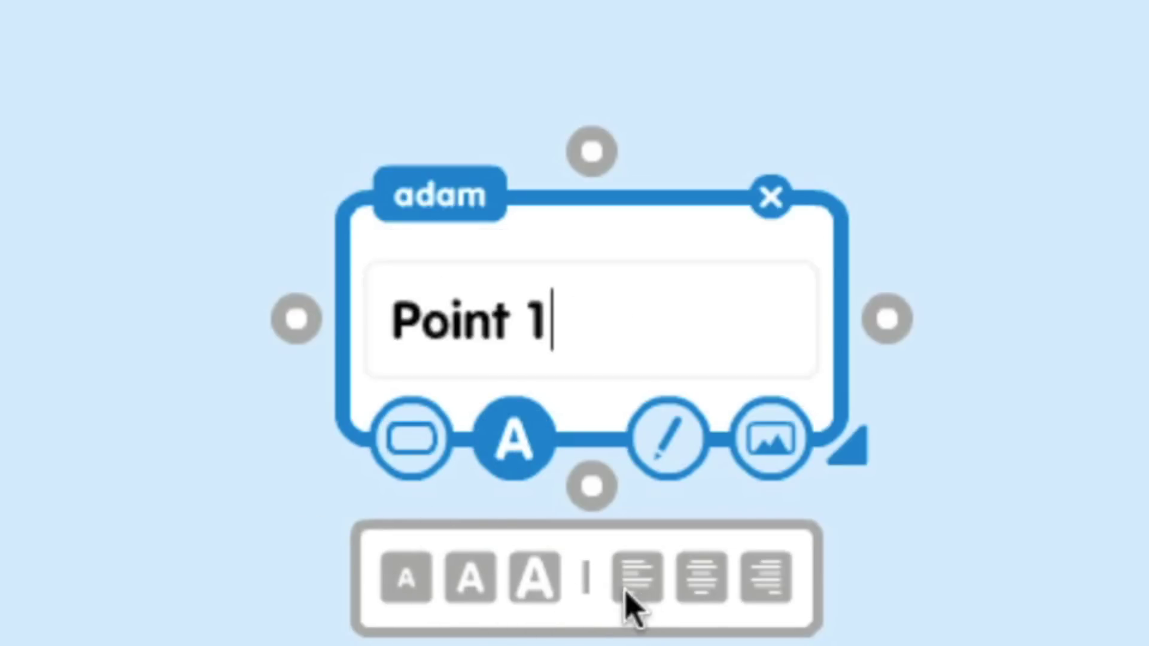
left_click(703, 583)
left_click(765, 583)
left_click(703, 584)
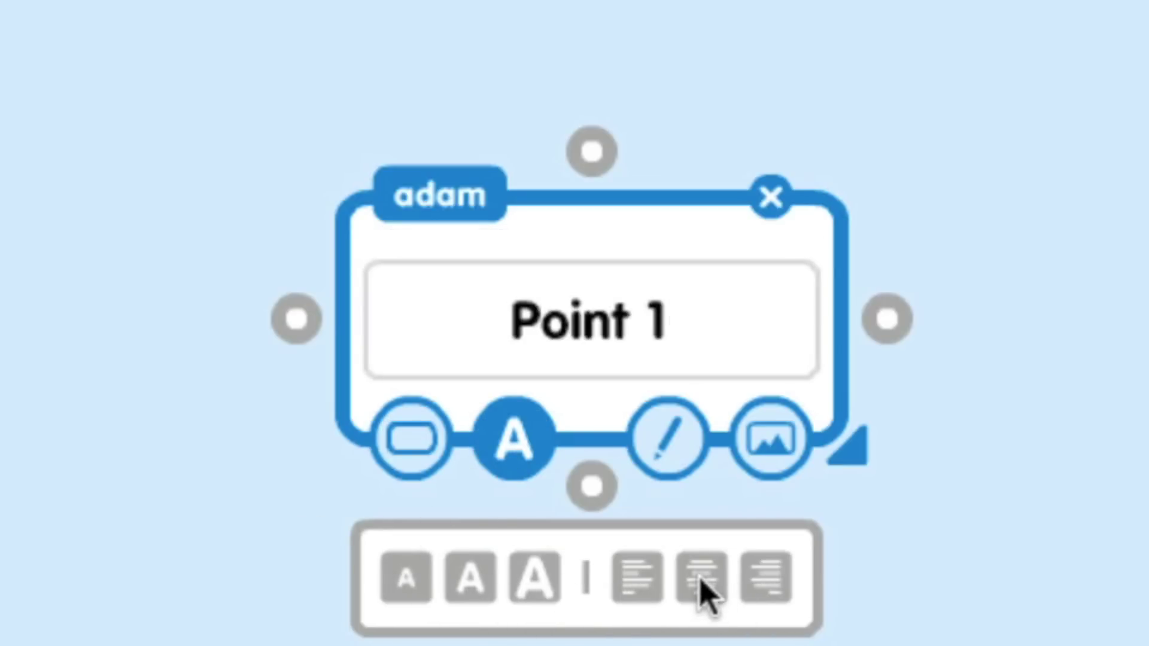
Step: Sketch a peaked pyramid line in the popple and change its label from 'Point 1' to 'Setting'
left_click(669, 439)
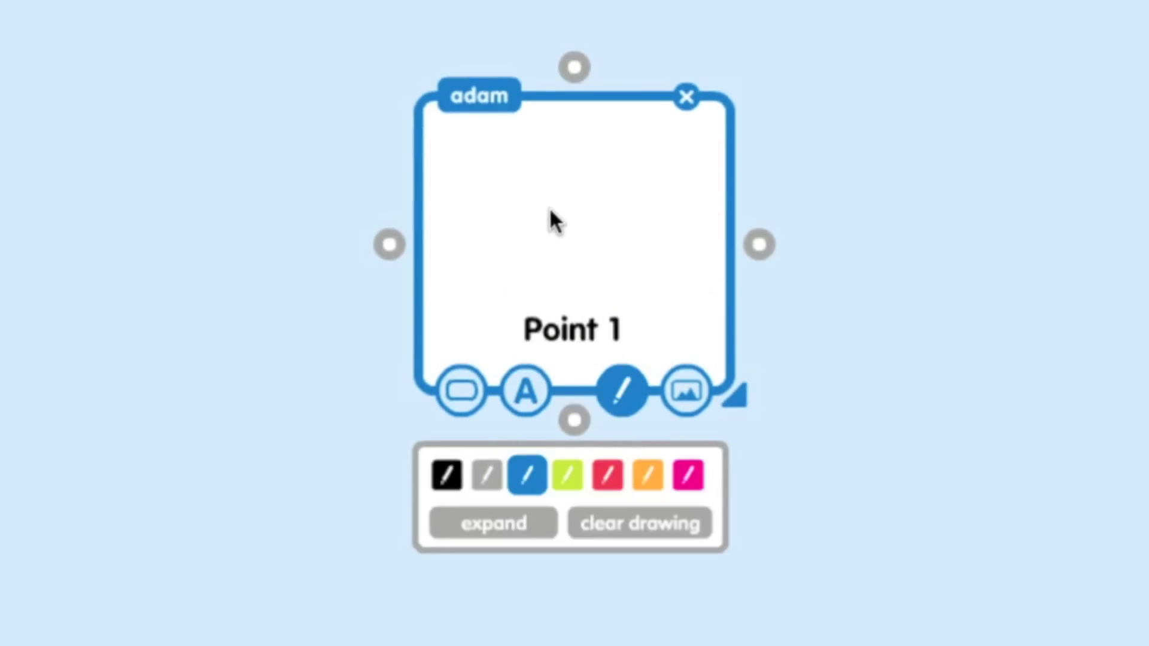
left_click_drag(553, 220, 590, 153)
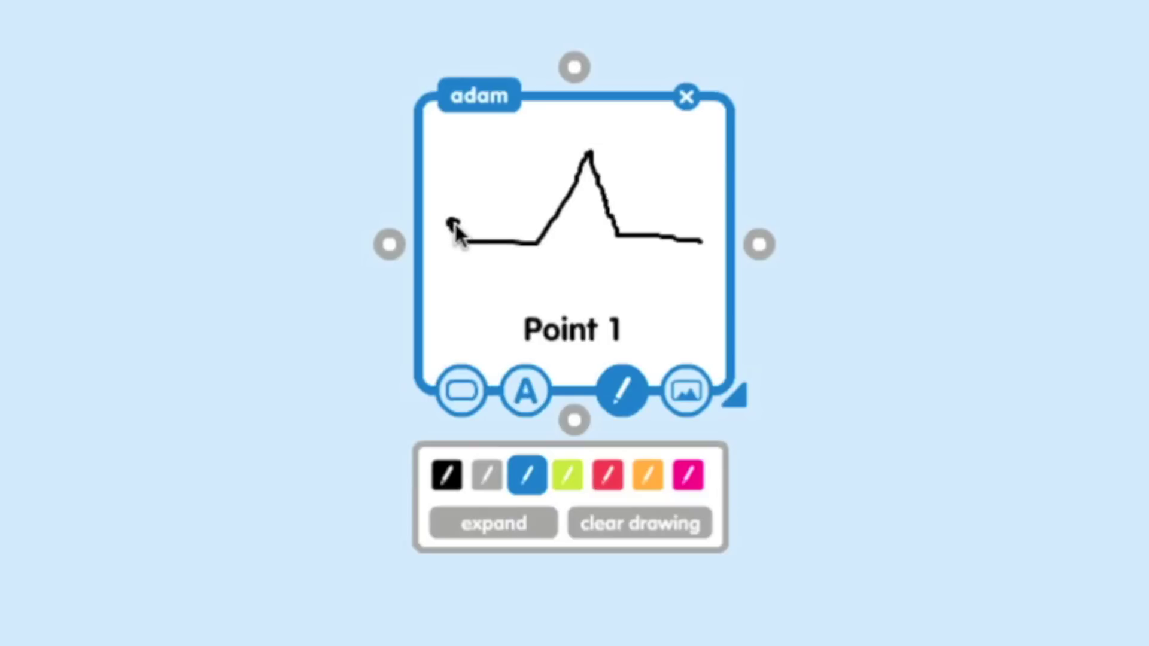
left_click(525, 408)
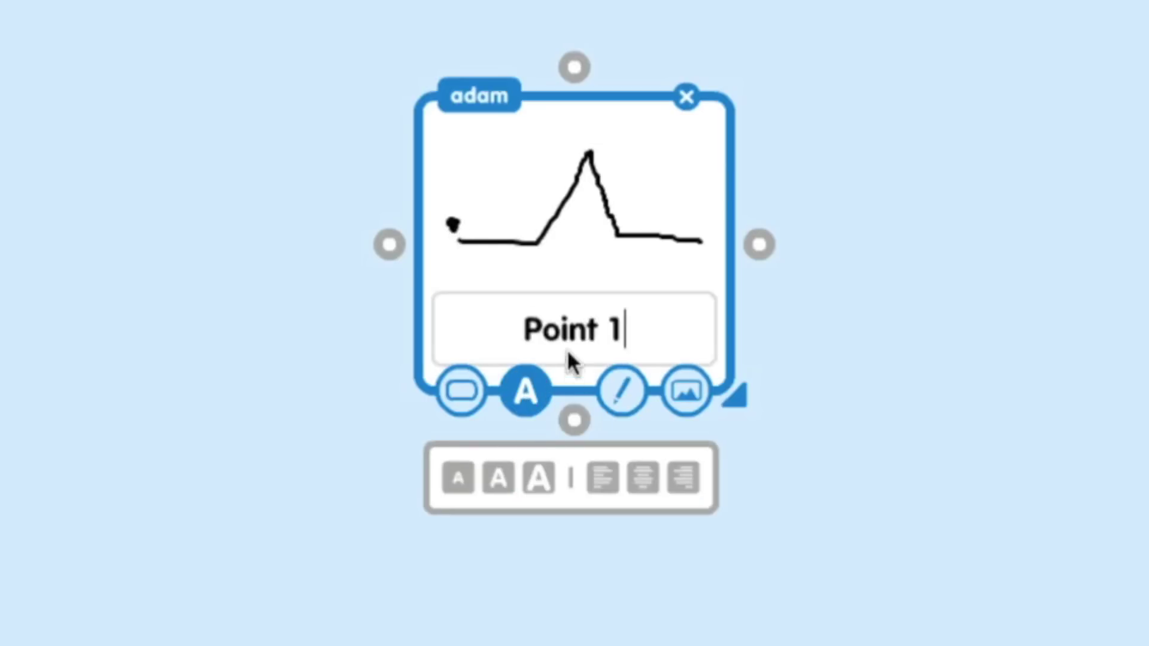
double_click(576, 342)
left_click(578, 340)
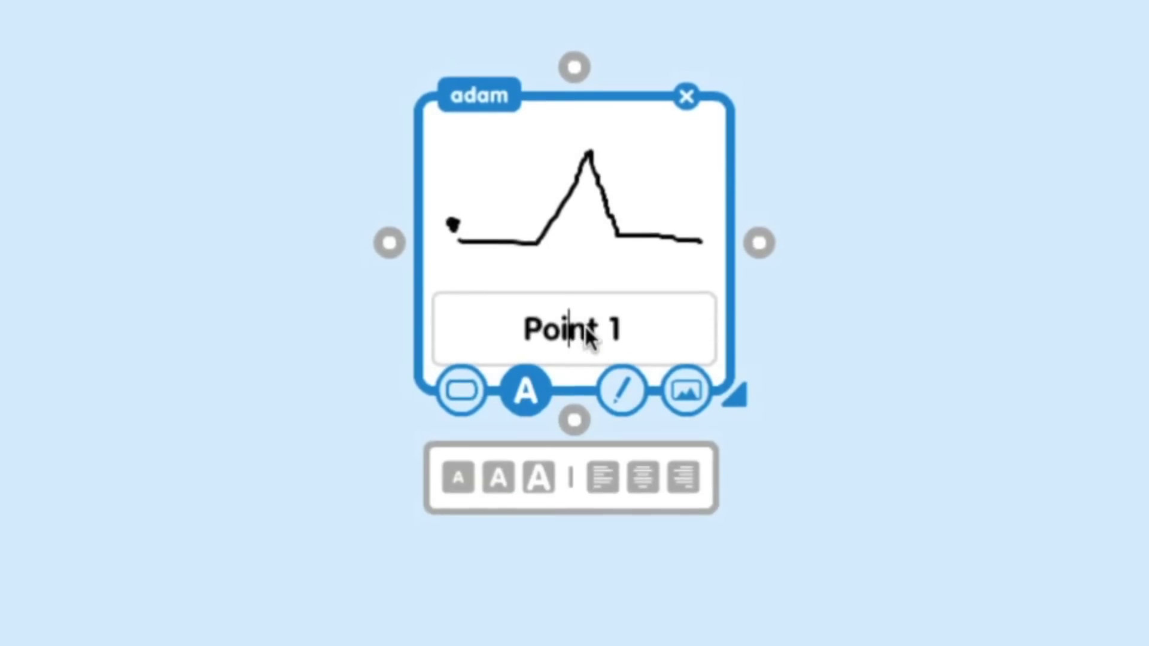
double_click(586, 337)
type("Setting")
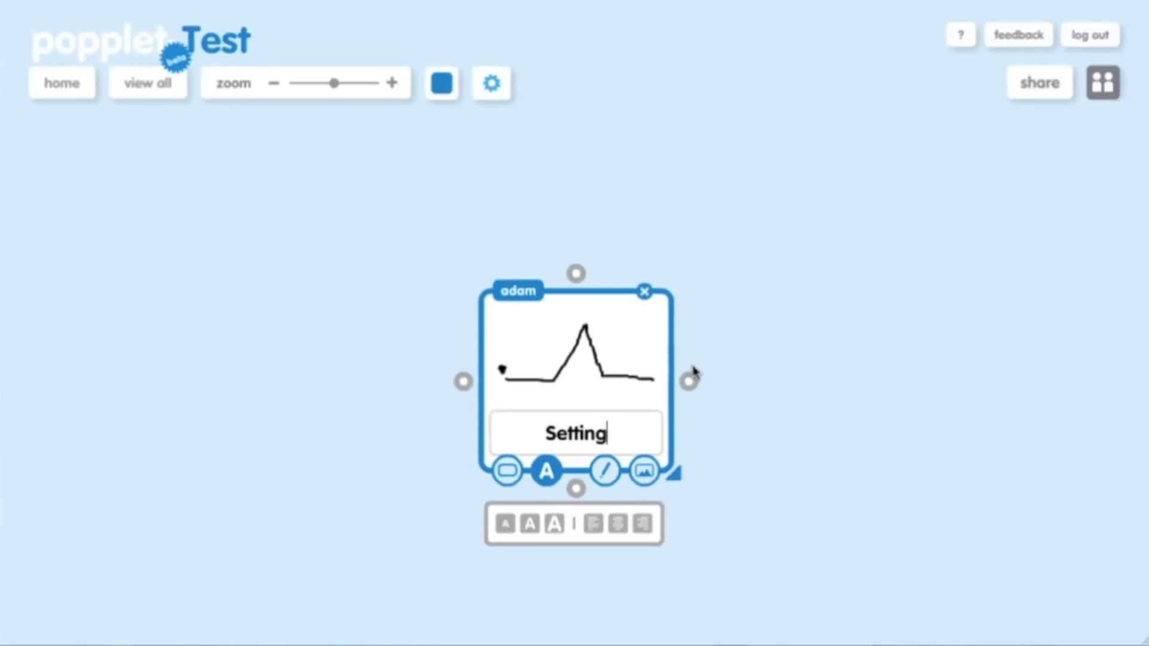
Step: Move the Setting popple to the lower left and resize it to a moderately larger size
left_click_drag(643, 347, 237, 374)
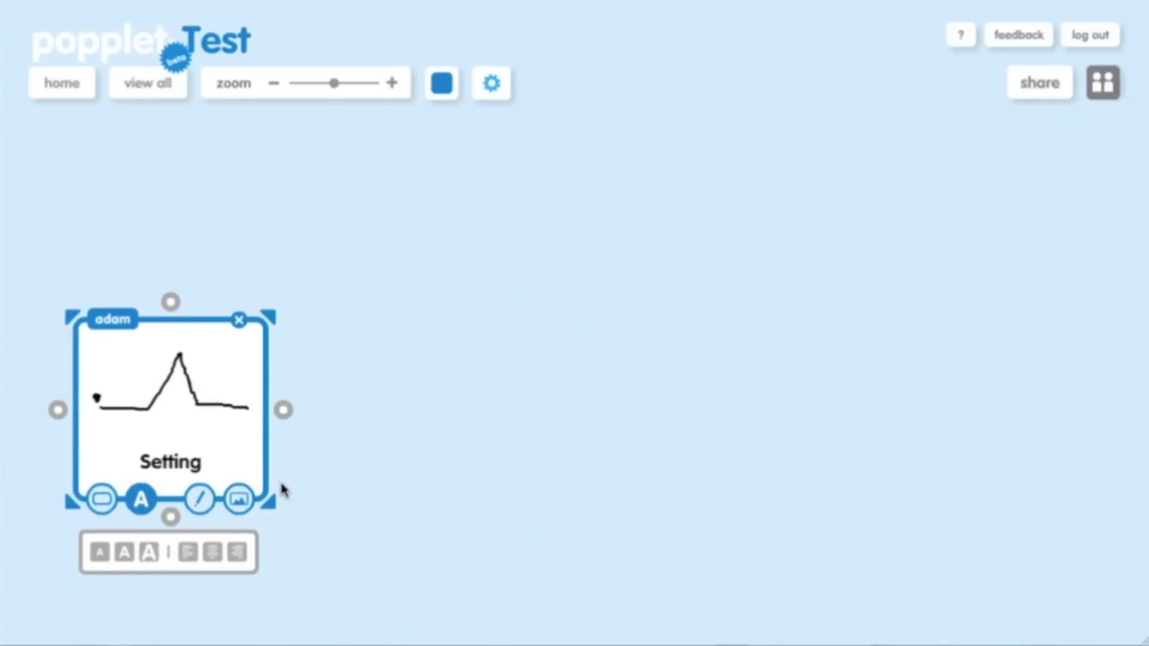
mouse_move(274, 507)
left_mouse_down()
mouse_move(397, 554)
mouse_move(428, 469)
mouse_move(451, 513)
mouse_move(429, 613)
left_mouse_up()
left_click_drag(401, 530, 333, 462)
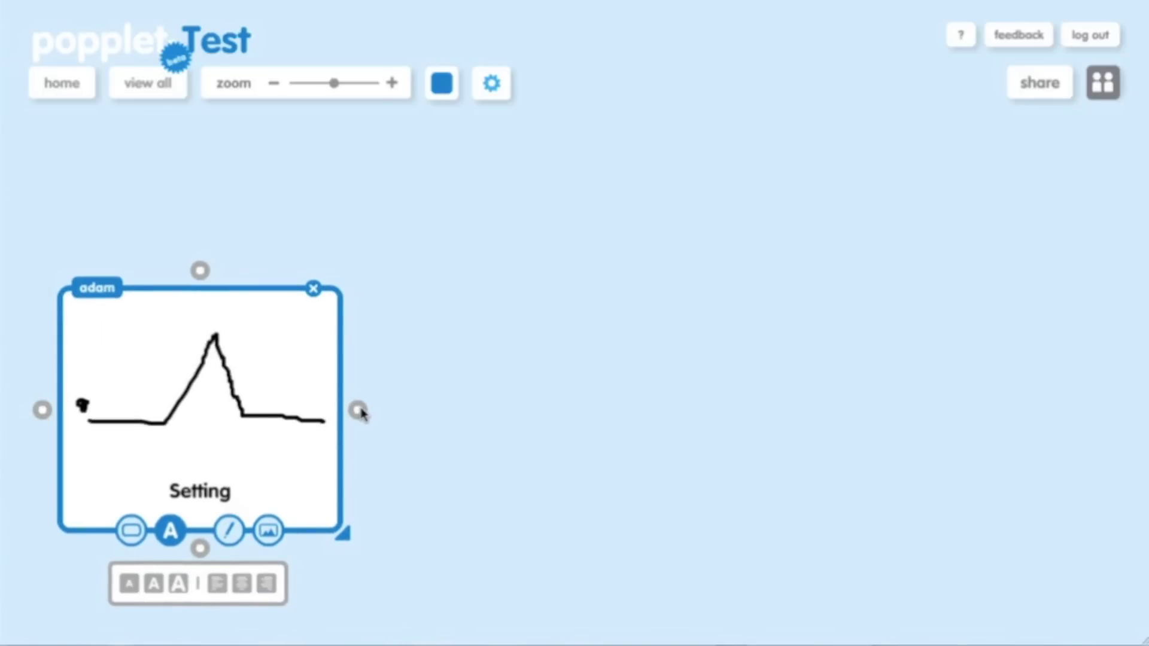
Step: Add a popple linked right of Setting and draw a pyramid plot line in it
left_click(359, 410)
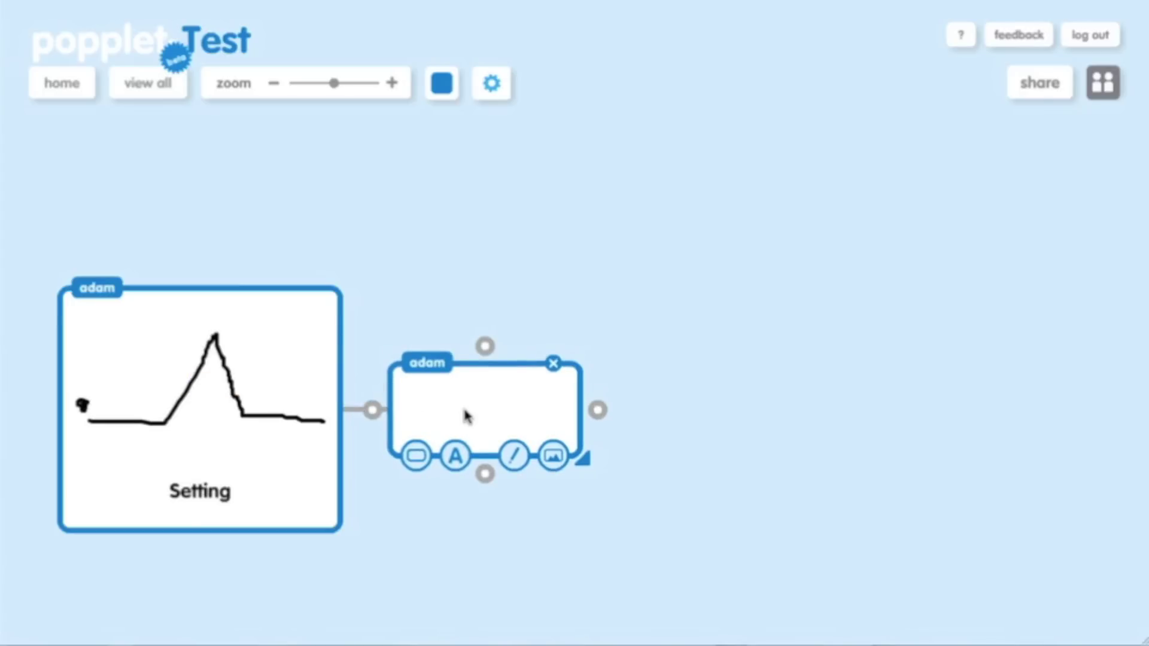
left_click(563, 456)
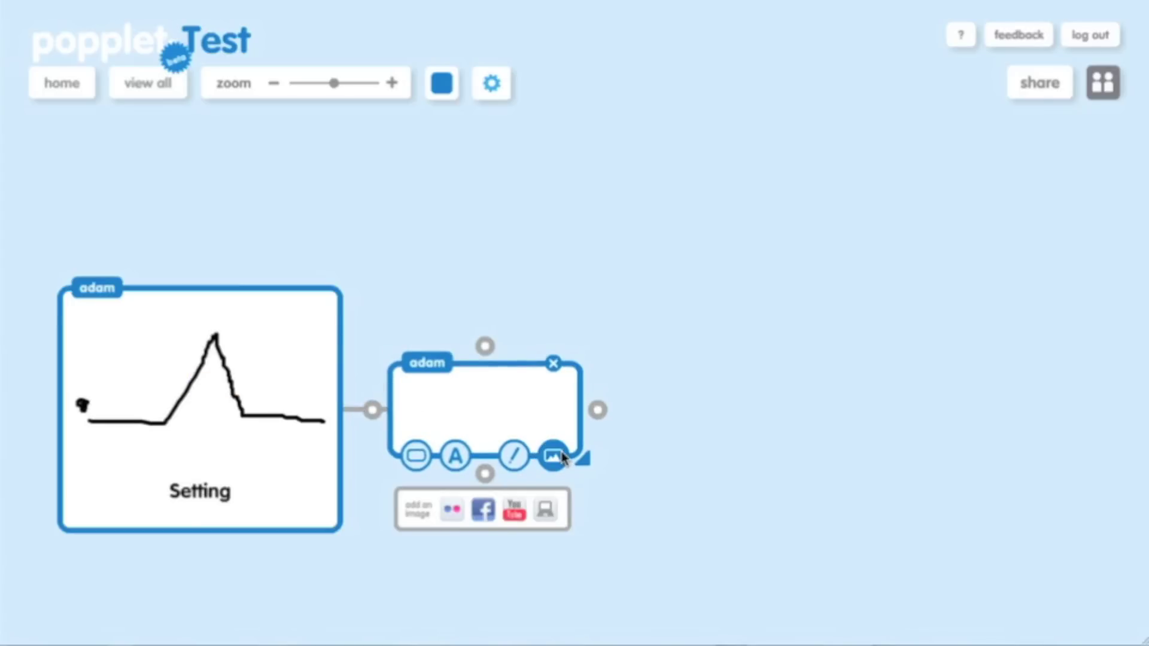
left_click(511, 456)
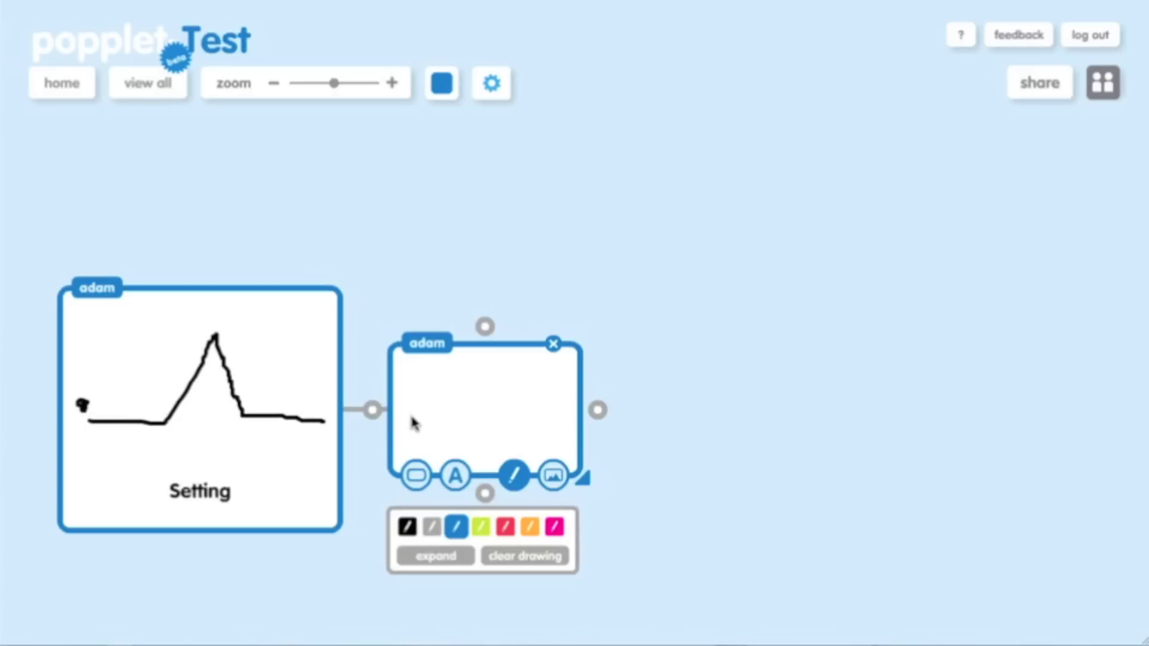
mouse_move(412, 417)
left_mouse_down()
mouse_move(477, 419)
mouse_move(513, 371)
mouse_move(570, 424)
left_mouse_up()
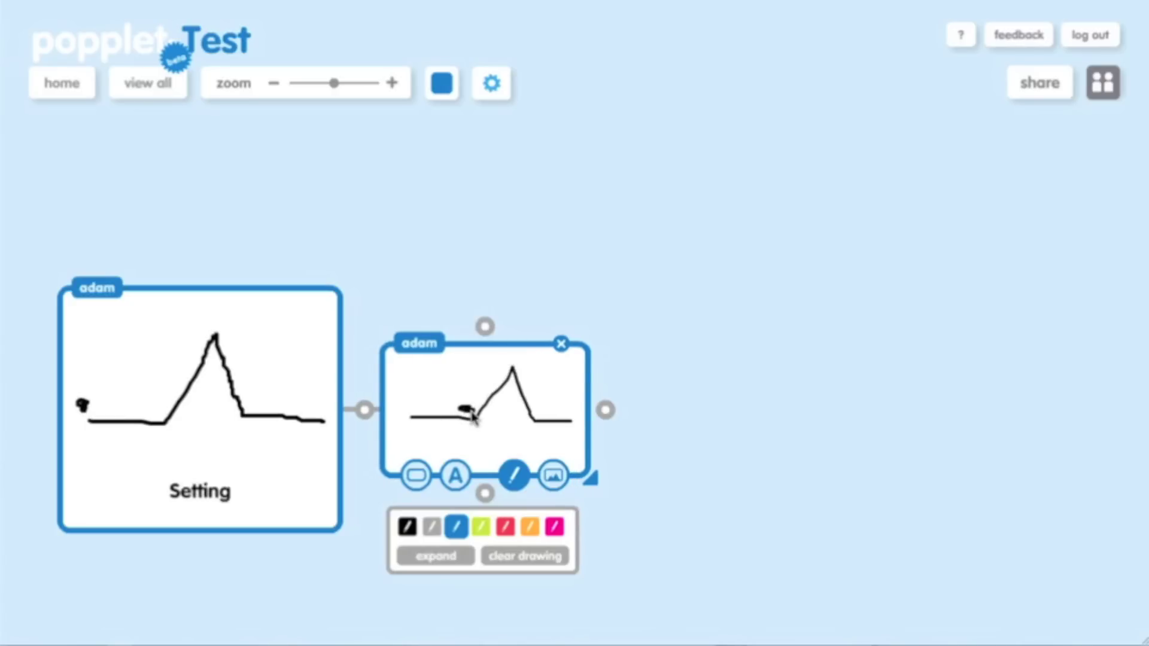
Step: Label the new popple 'Inciting Incident', enlarge it and nudge it into place
left_click(455, 476)
type("Inciting Inci")
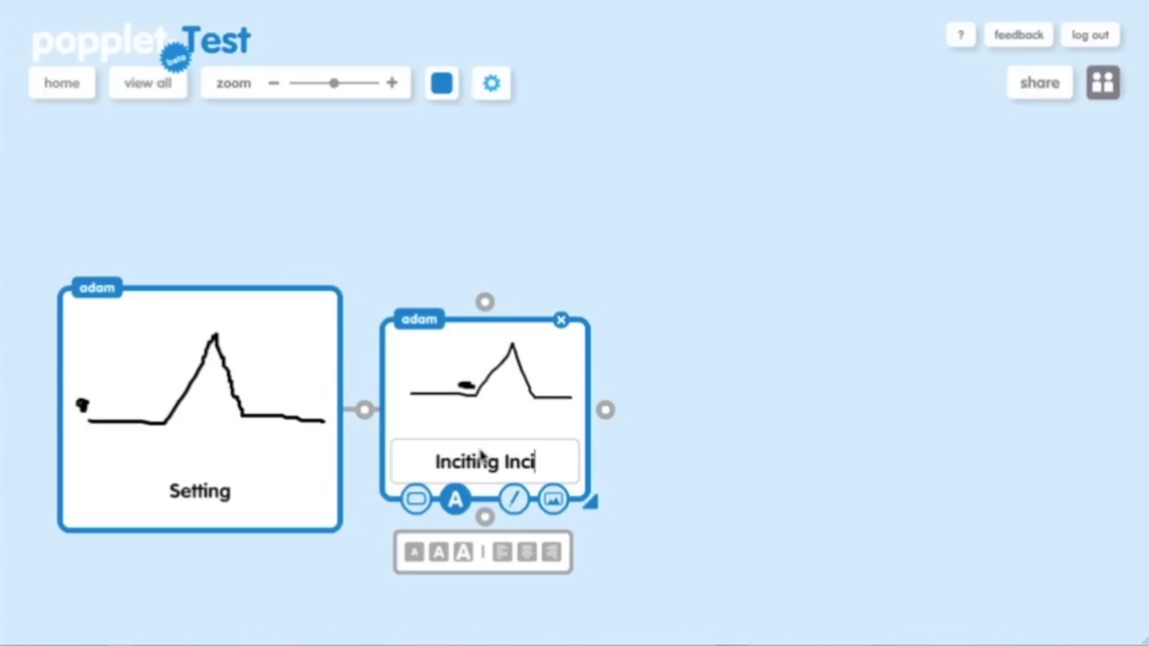
type("dent")
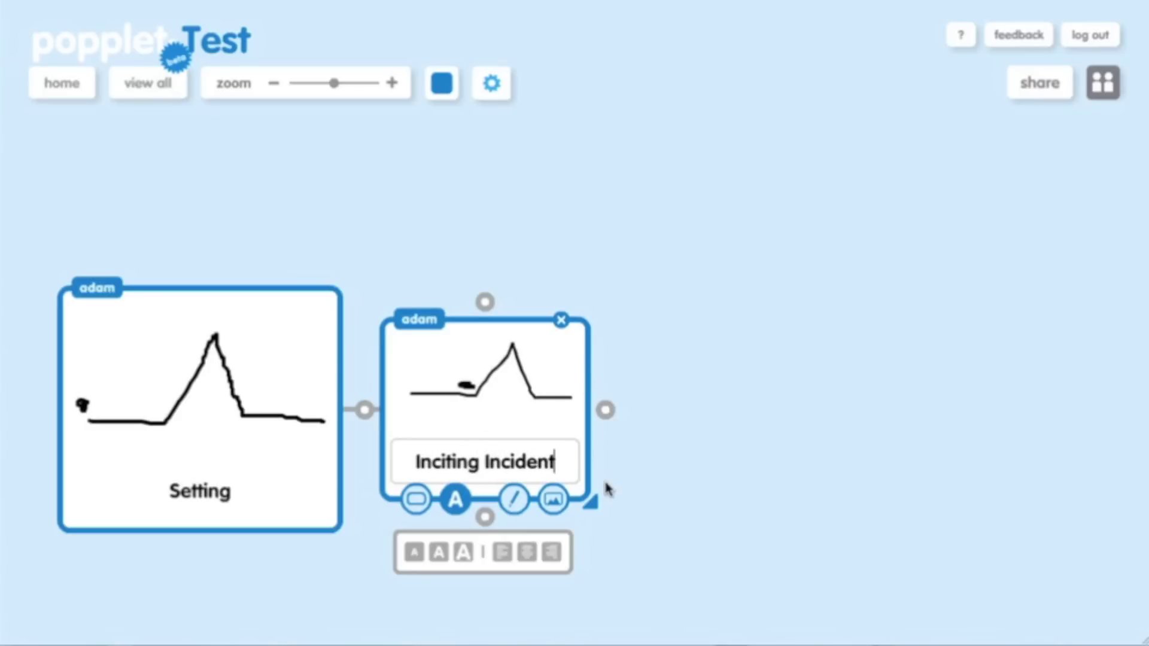
left_click_drag(592, 504, 624, 539)
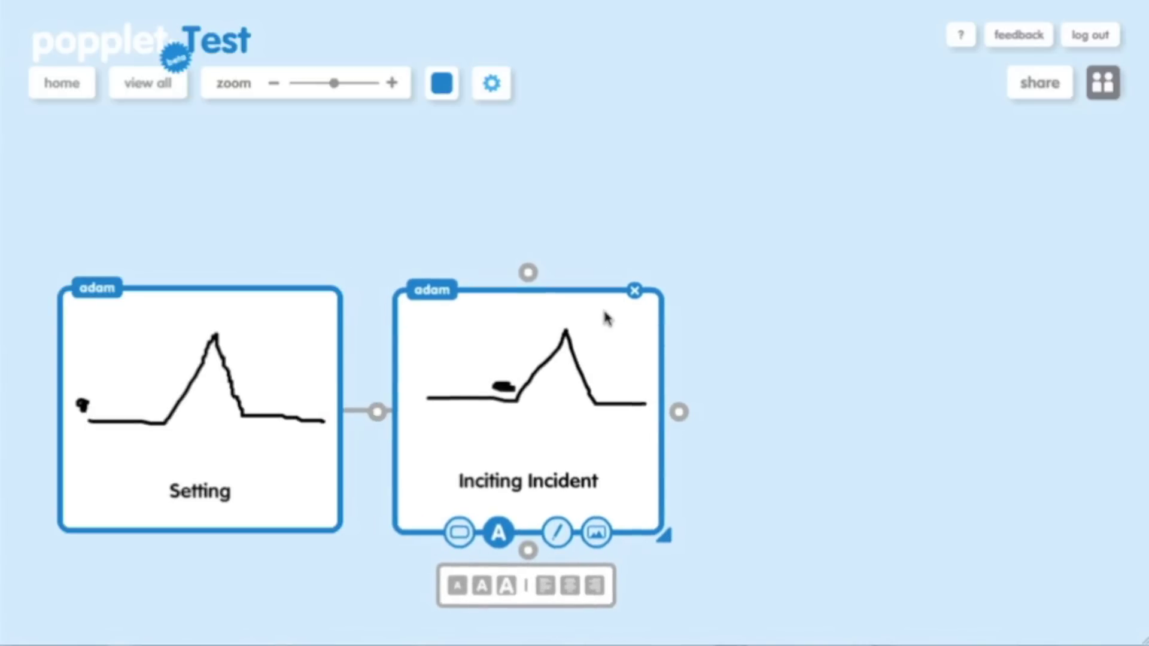
mouse_move(604, 312)
left_mouse_down()
mouse_move(621, 311)
mouse_move(617, 460)
mouse_move(646, 328)
mouse_move(613, 334)
mouse_move(596, 318)
left_mouse_up()
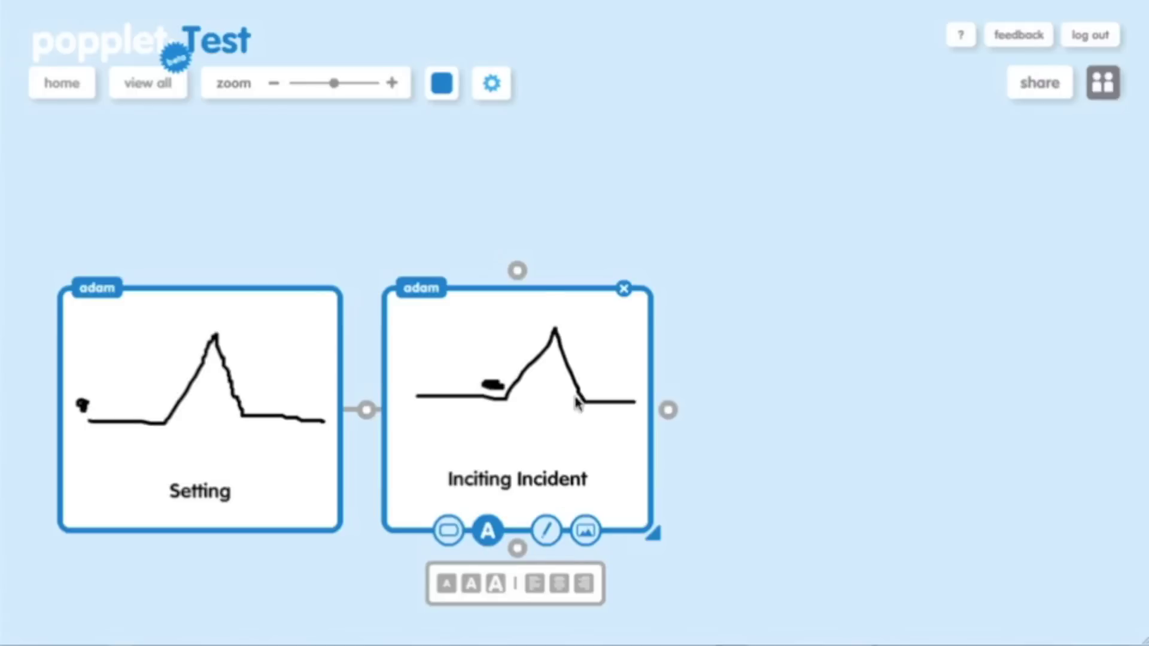
Step: Add a peak popple linked above Inciting Incident and move it up and right
left_click(517, 271)
left_click_drag(557, 215, 784, 117)
left_click(784, 117)
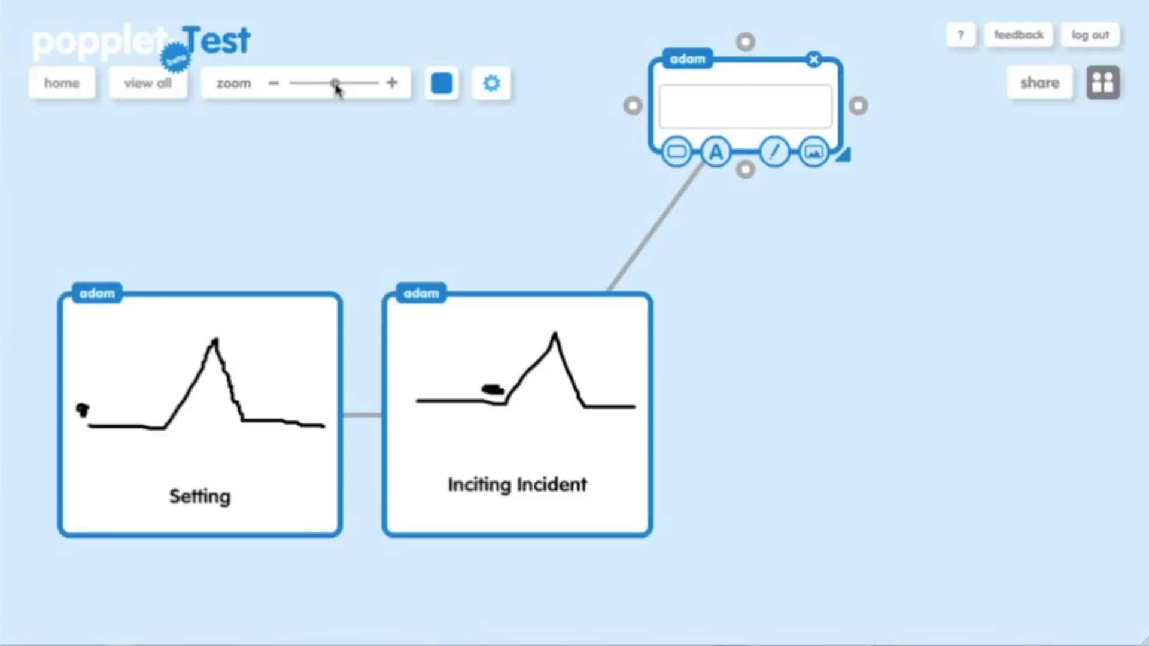
left_click_drag(335, 88, 307, 88)
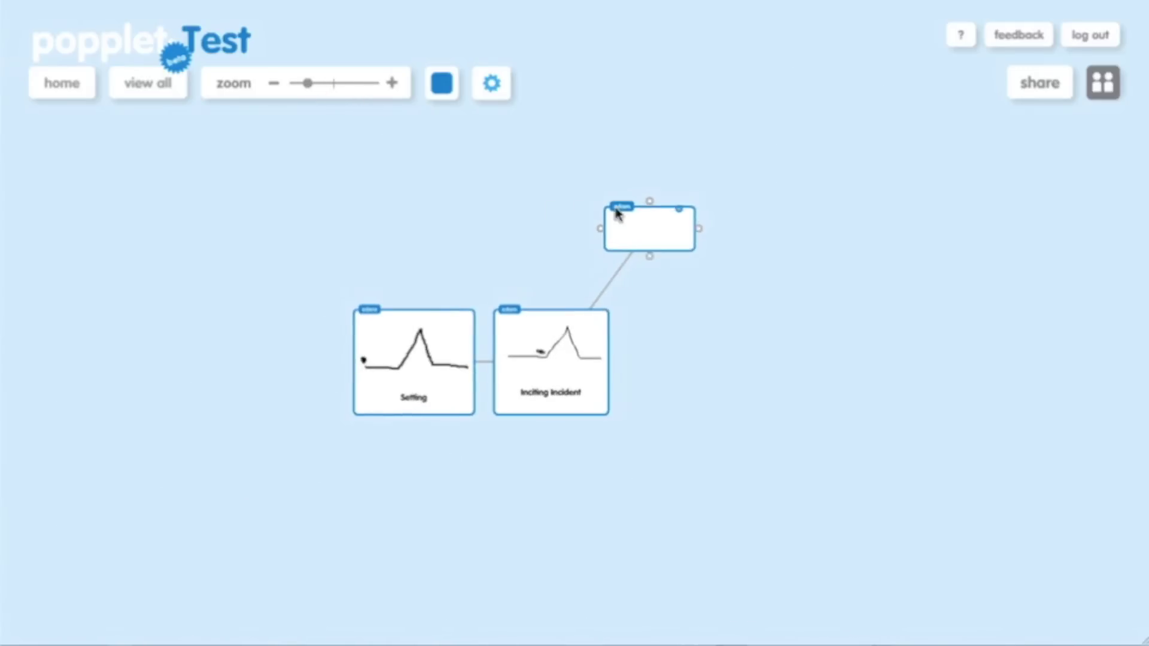
left_click_drag(677, 202, 691, 141)
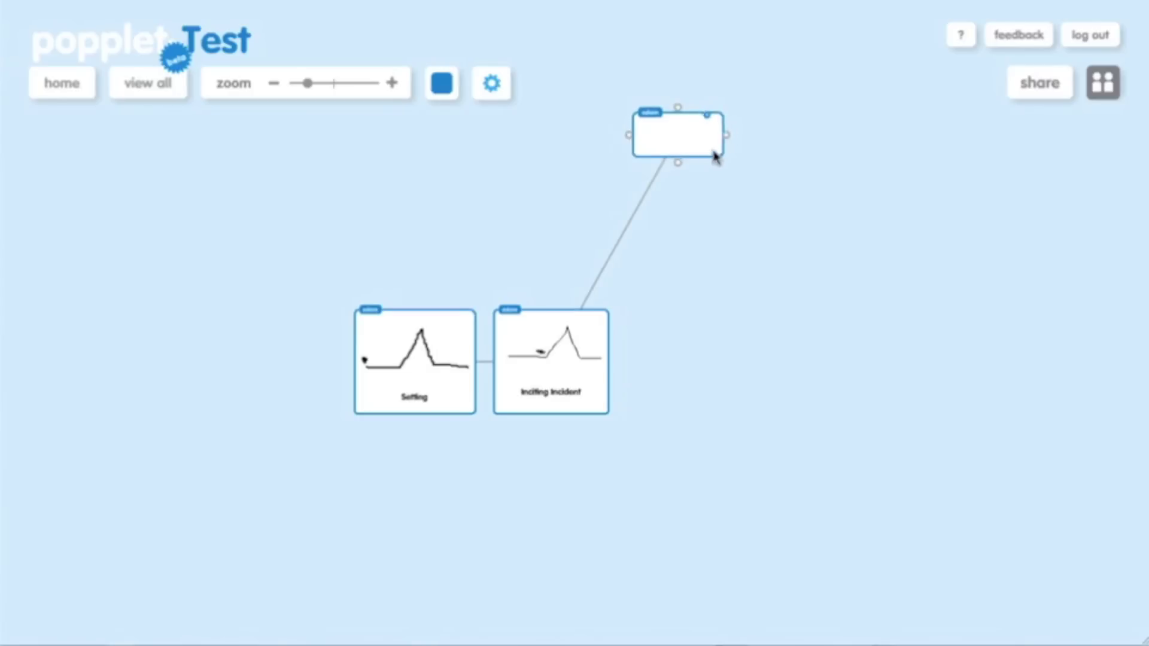
Step: Add two linked popples descending to the right of the peak, forming the falling side
left_click(679, 164)
left_click_drag(698, 203, 820, 374)
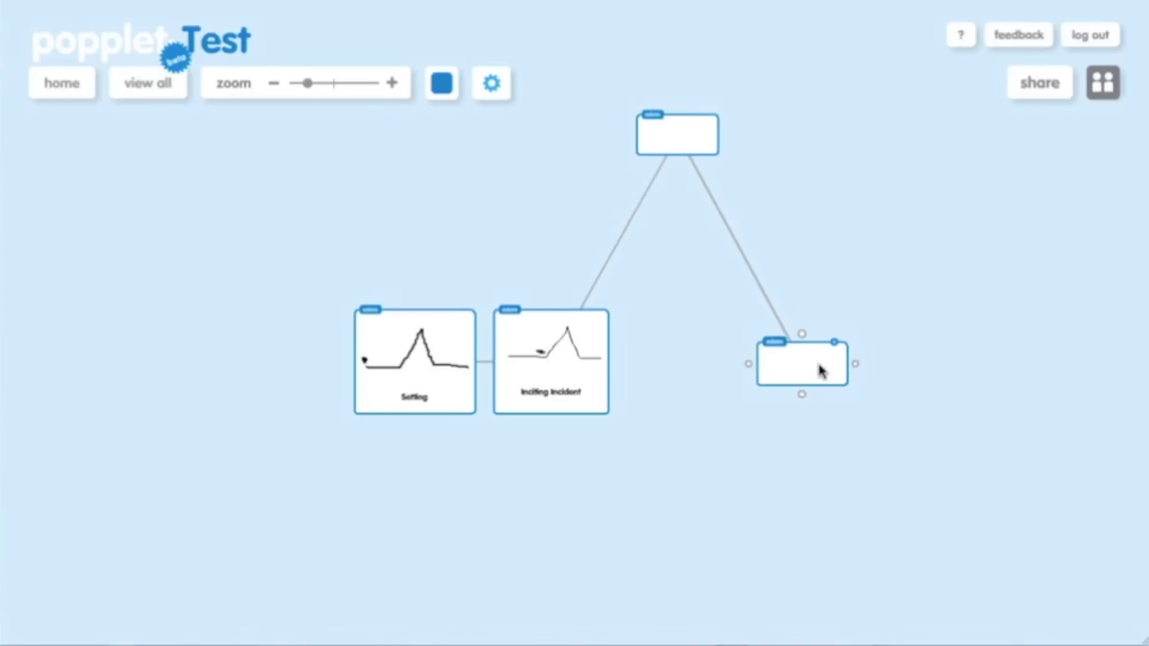
left_click(854, 362)
left_click_drag(903, 361, 918, 360)
mouse_move(836, 360)
left_mouse_down()
mouse_move(856, 363)
mouse_move(840, 362)
left_mouse_up()
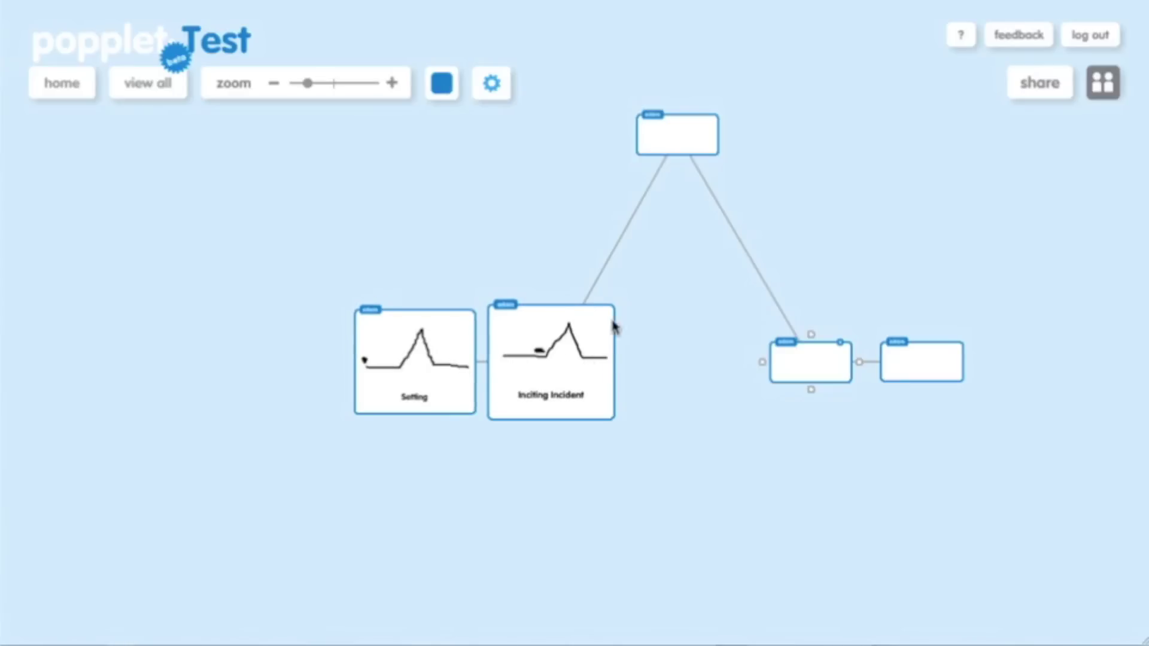
left_click(373, 83)
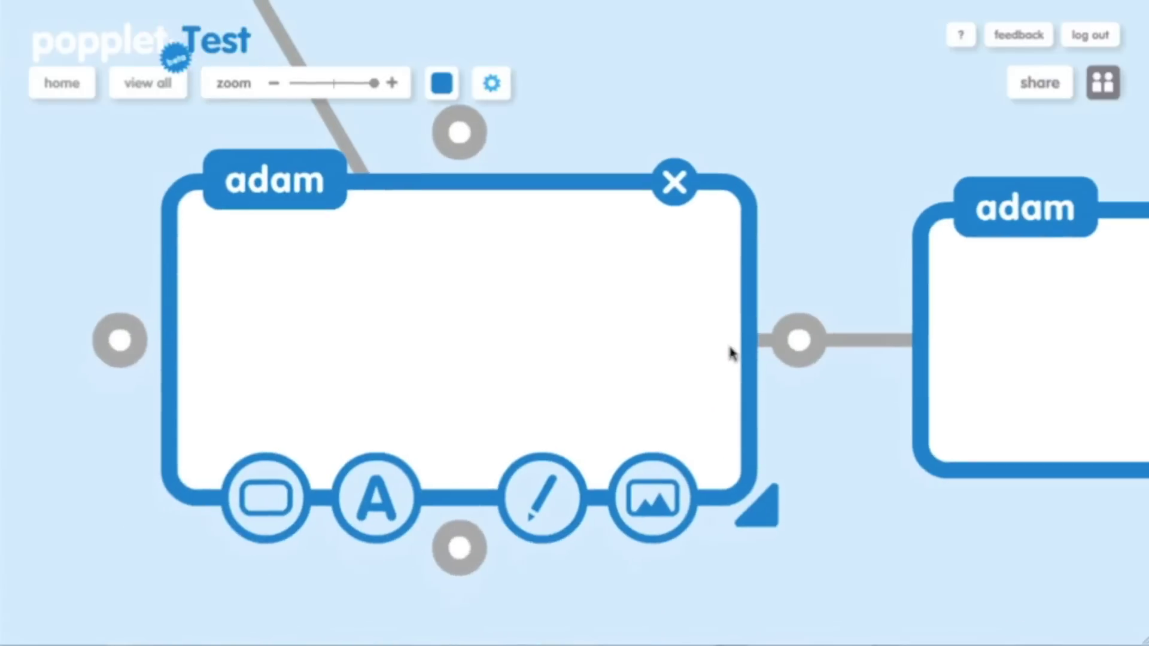
Step: Bring up the image options for the empty falling-side popple and choose YouTube search
left_click(643, 463)
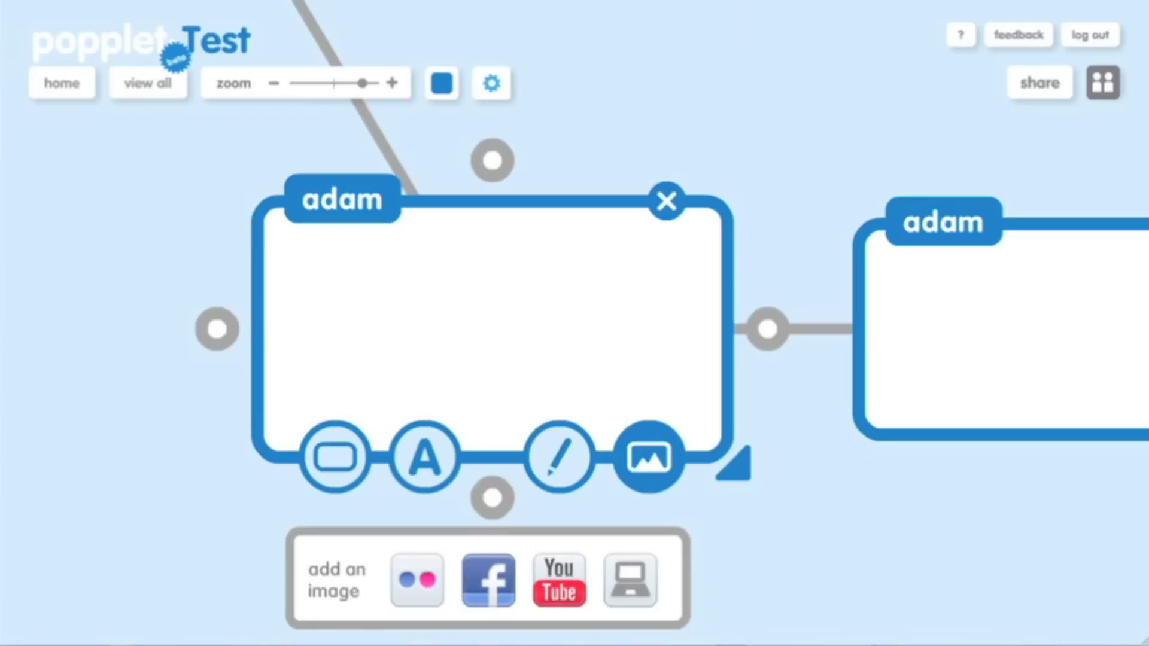
left_click(551, 589)
Step: Search YouTube for 'edutecher', embed the Wallwisher video, and shrink that popple
left_click(699, 86)
type("edutecher")
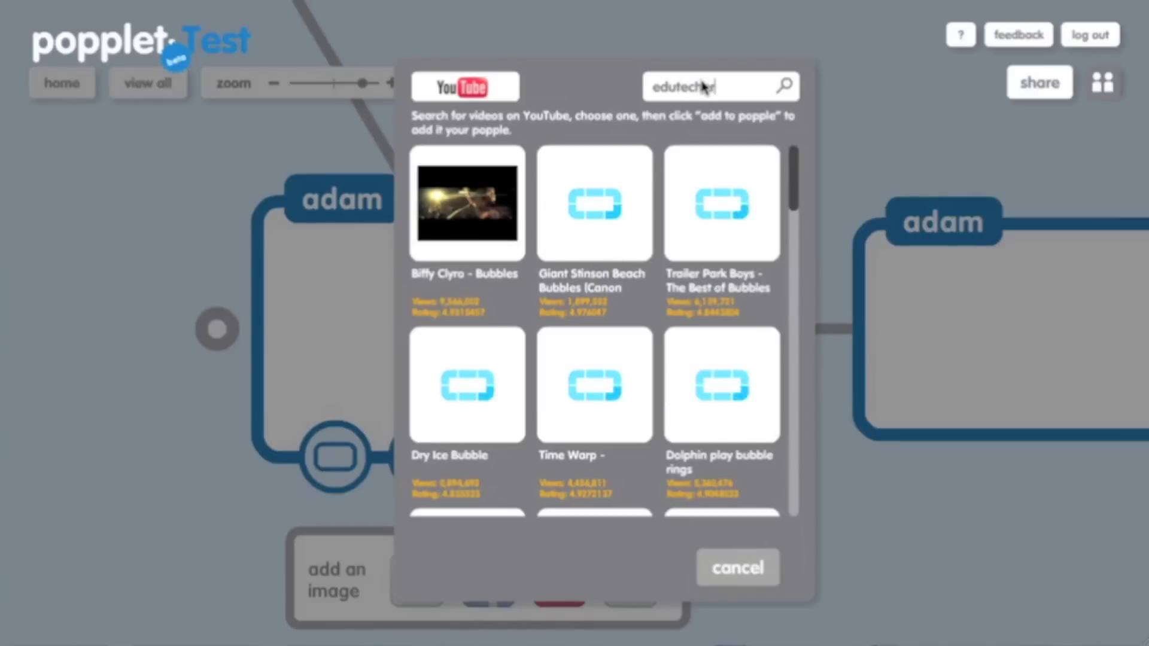
key("Return")
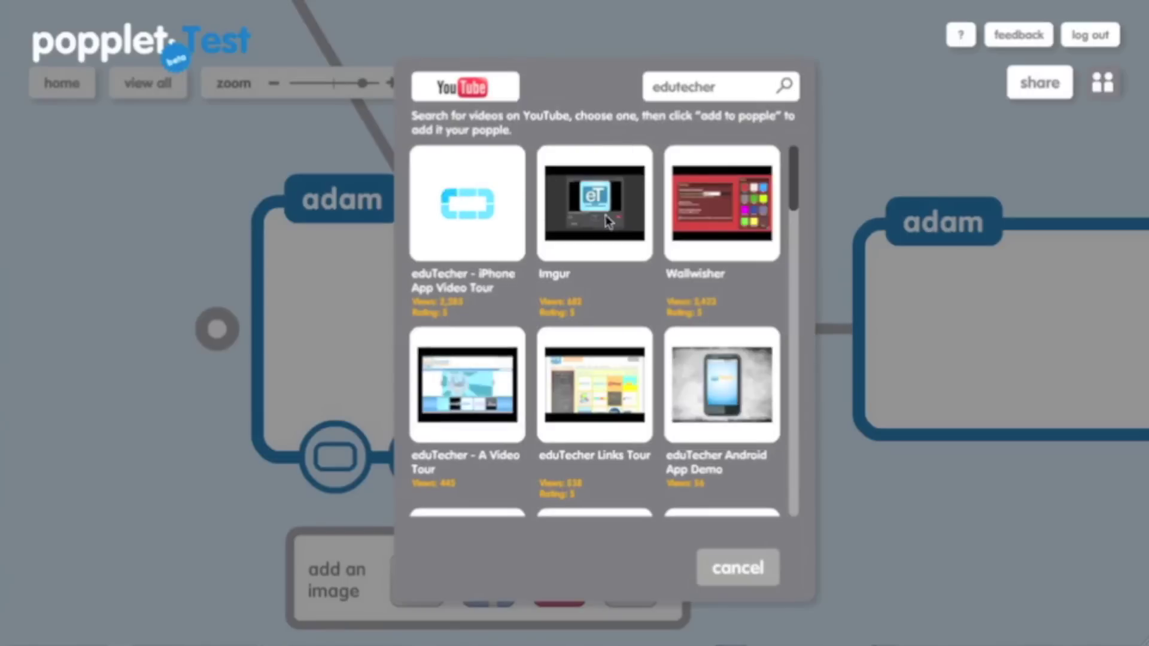
left_click(745, 206)
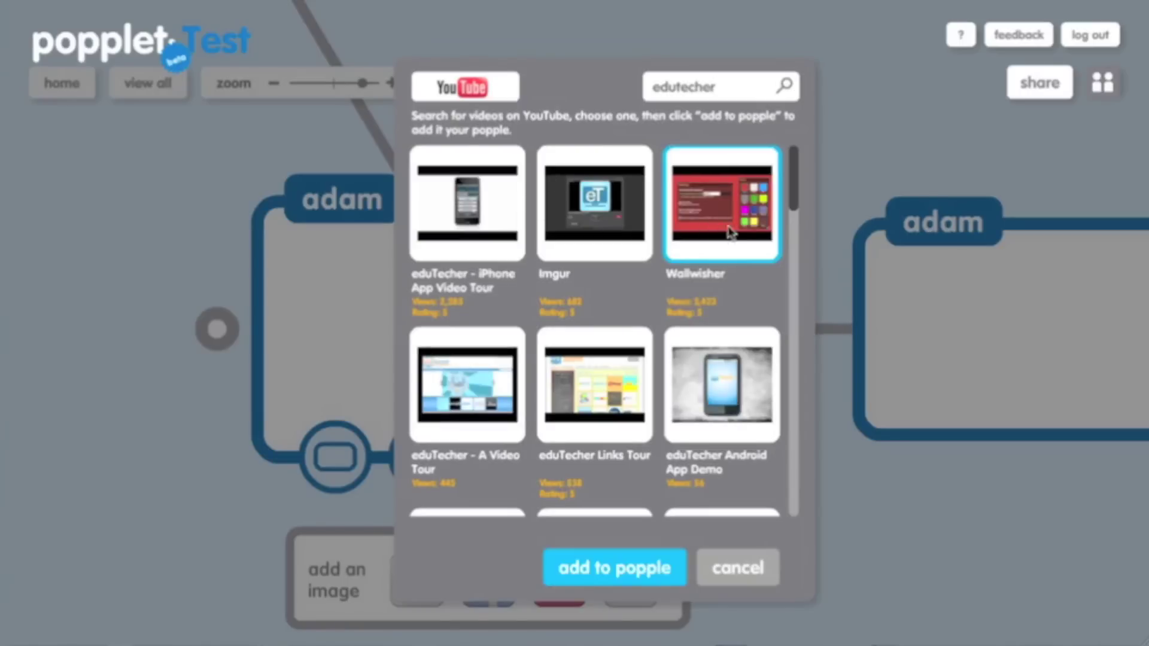
left_click(636, 569)
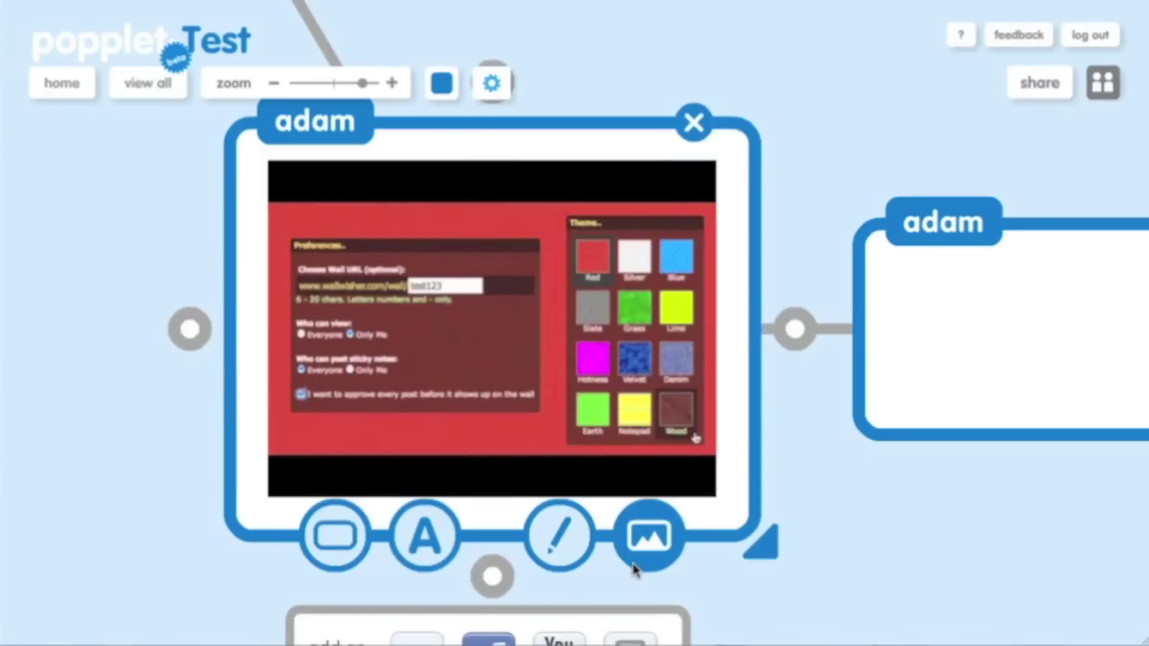
left_click_drag(766, 544, 722, 481)
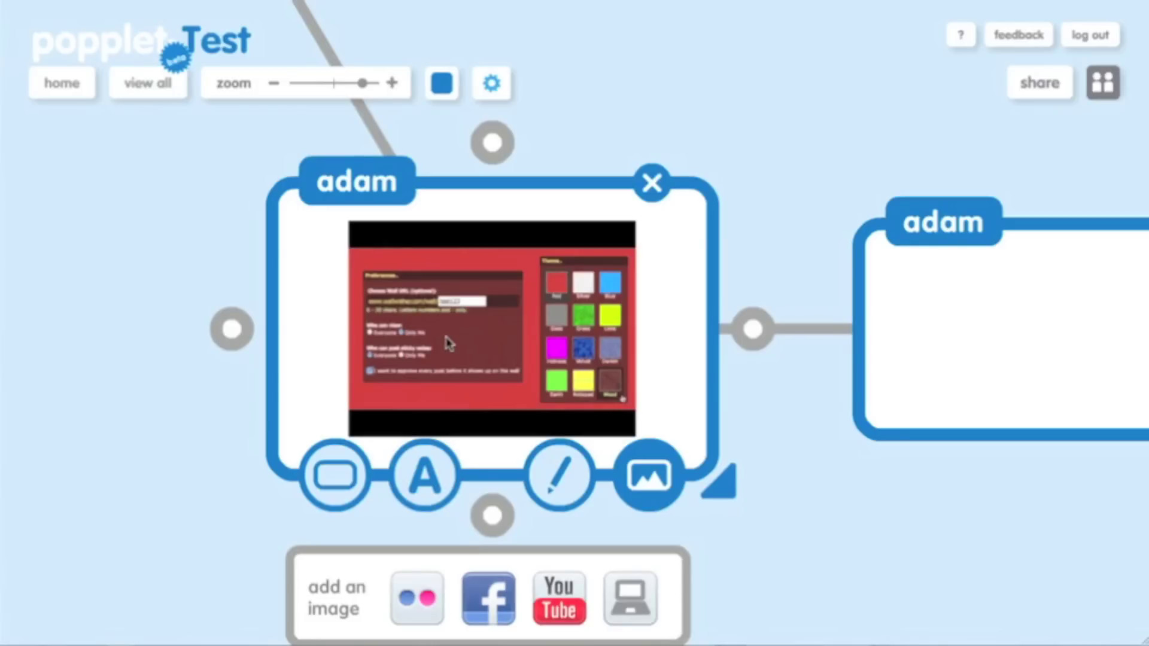
Step: Share the Test board publicly, then cancel the Share your Popplet! dialog
left_click(1019, 90)
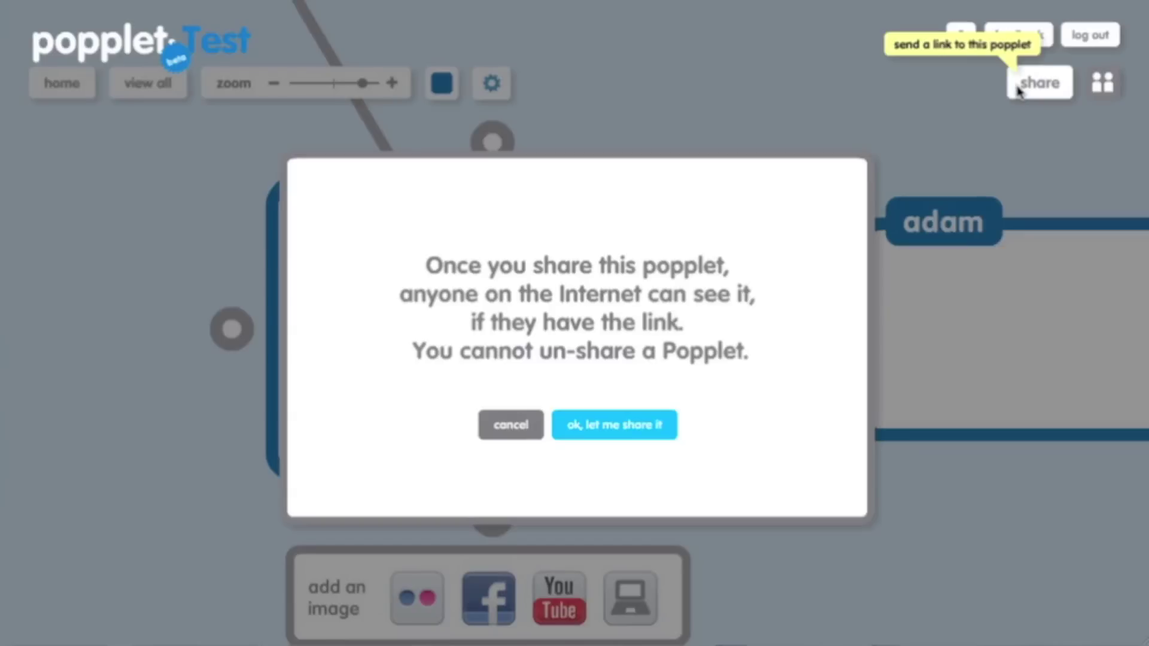
left_click(646, 432)
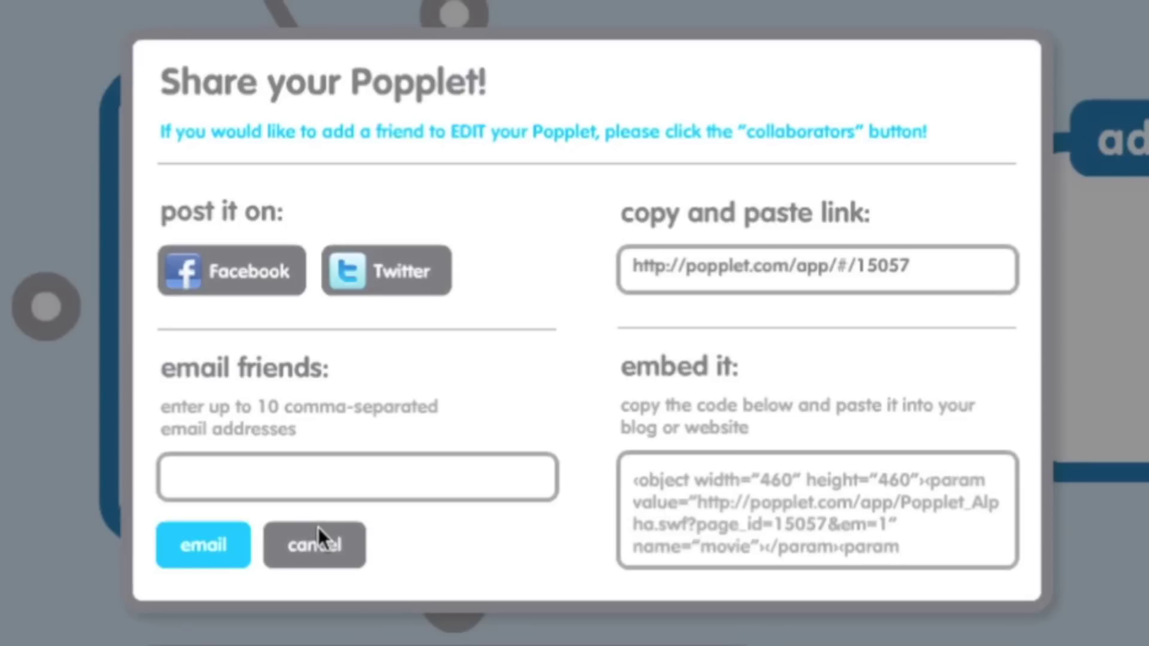
left_click(321, 546)
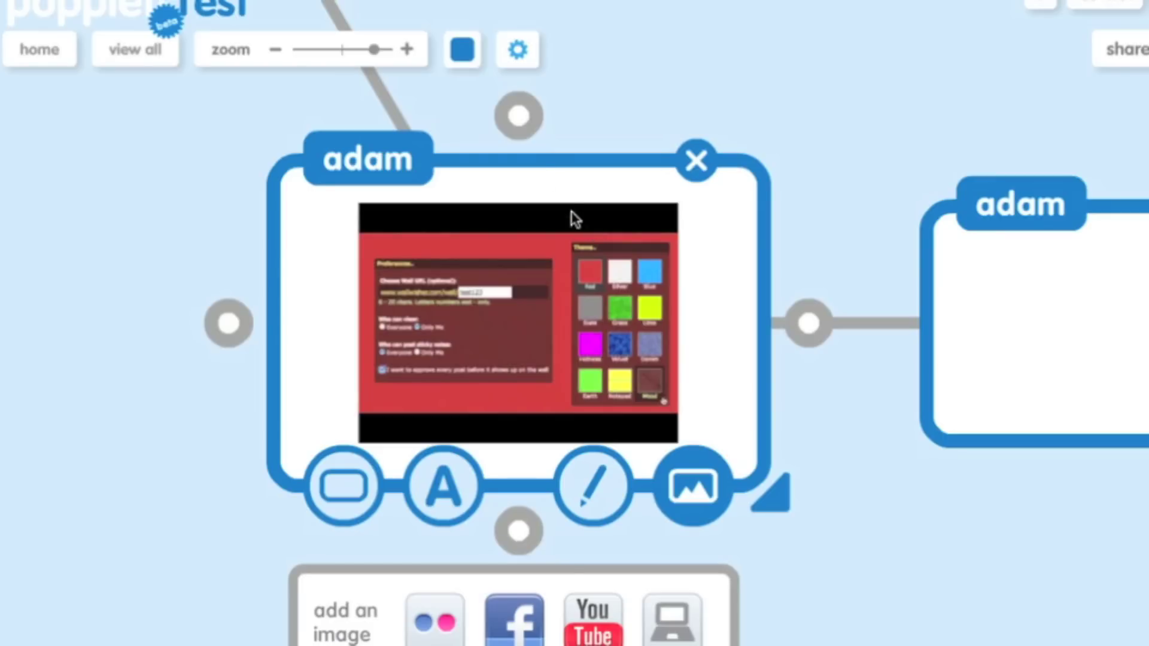
Step: Apply 'align vertically' from the gear menu's organize options to line up the popples
left_click(518, 50)
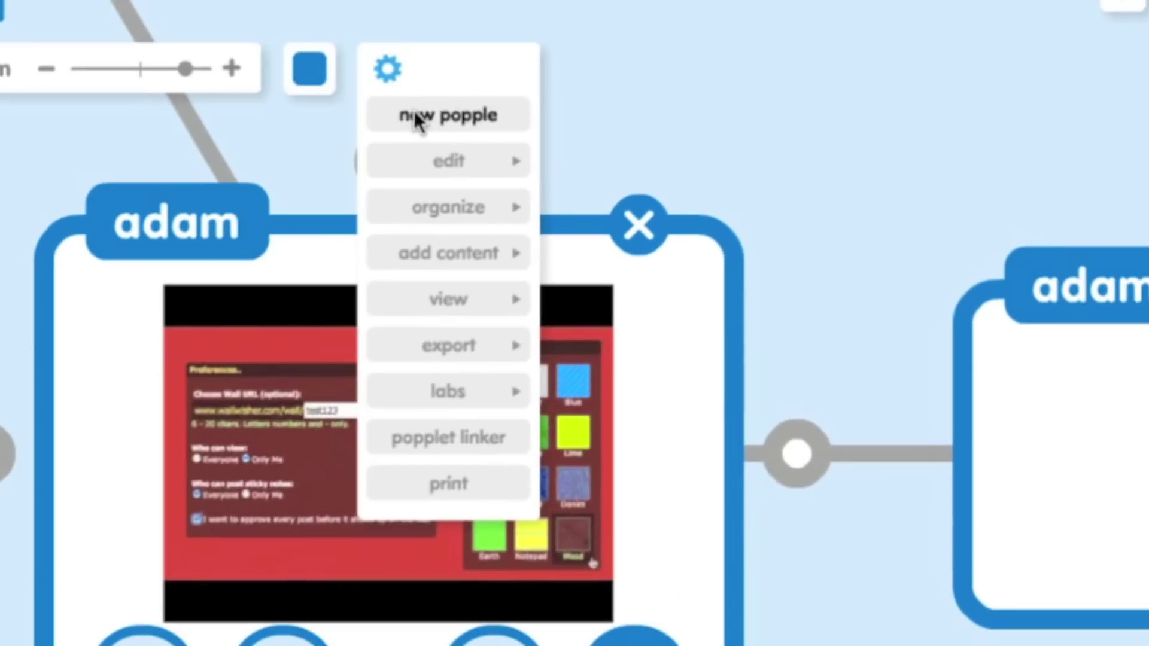
mouse_move(418, 175)
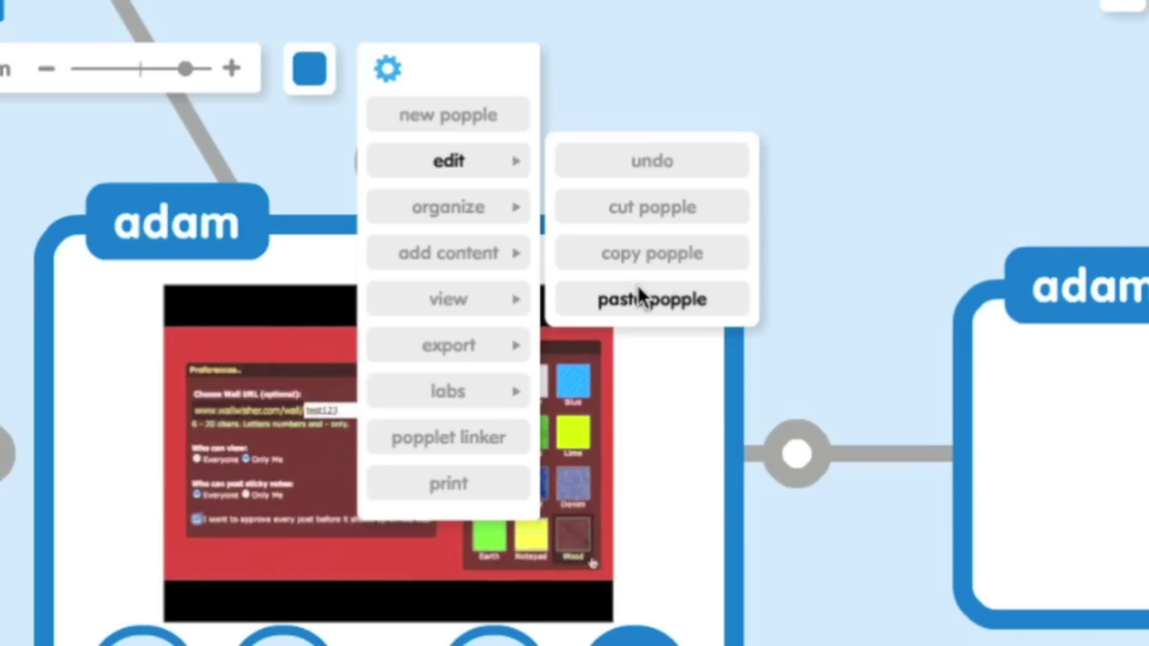
mouse_move(443, 207)
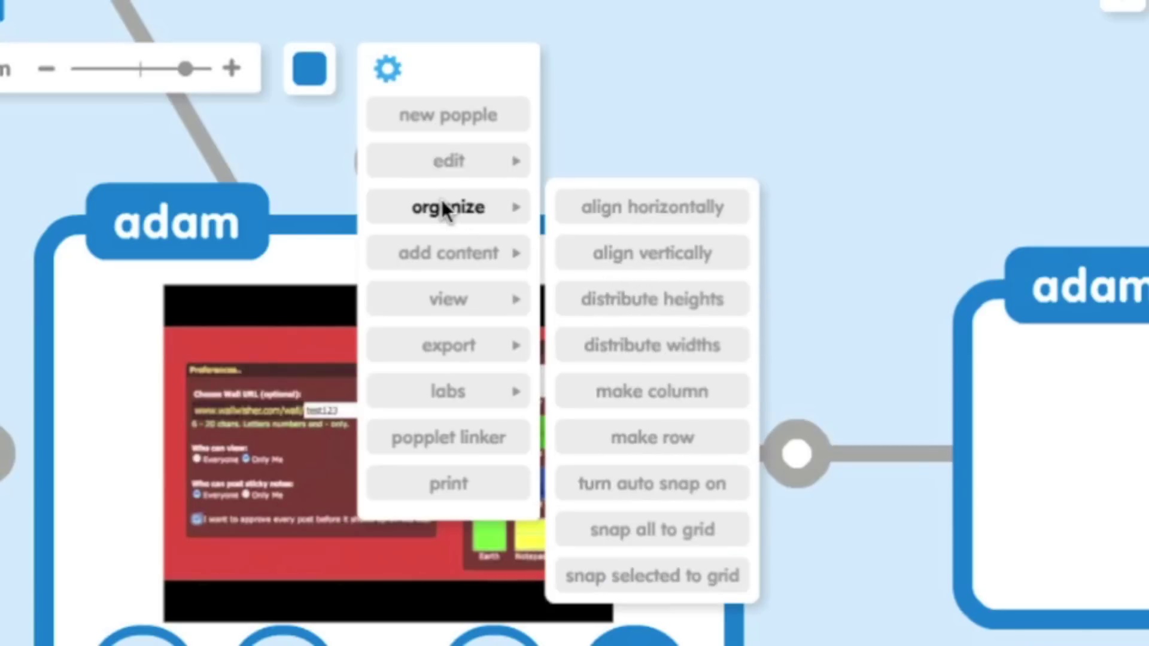
left_click(660, 251)
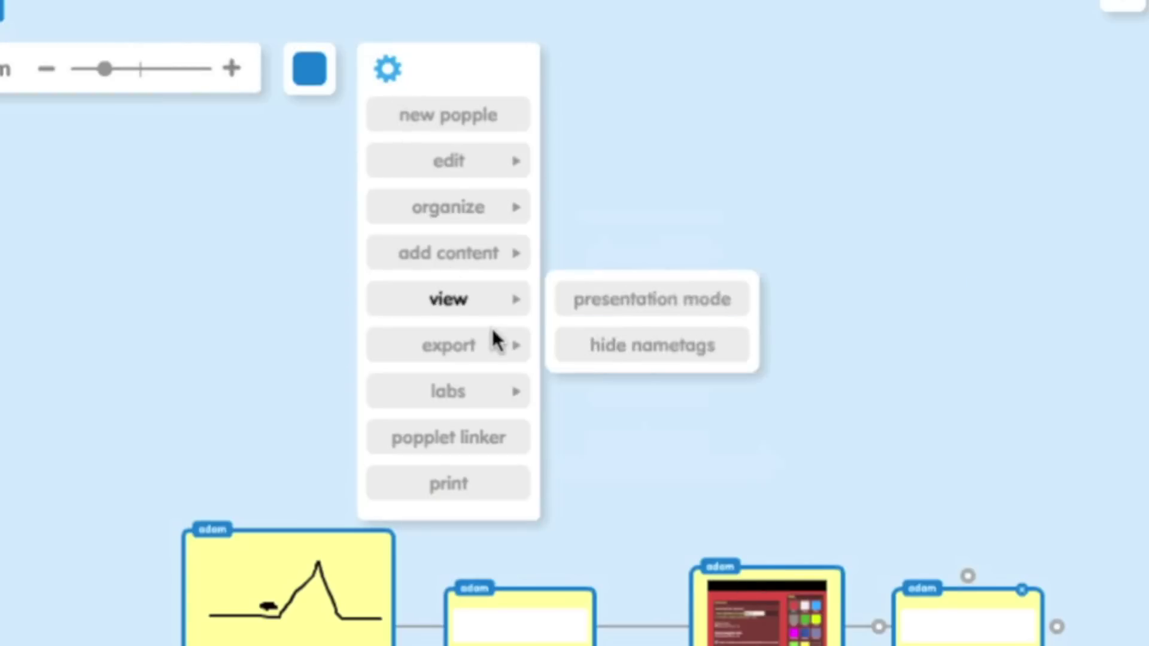
mouse_move(490, 347)
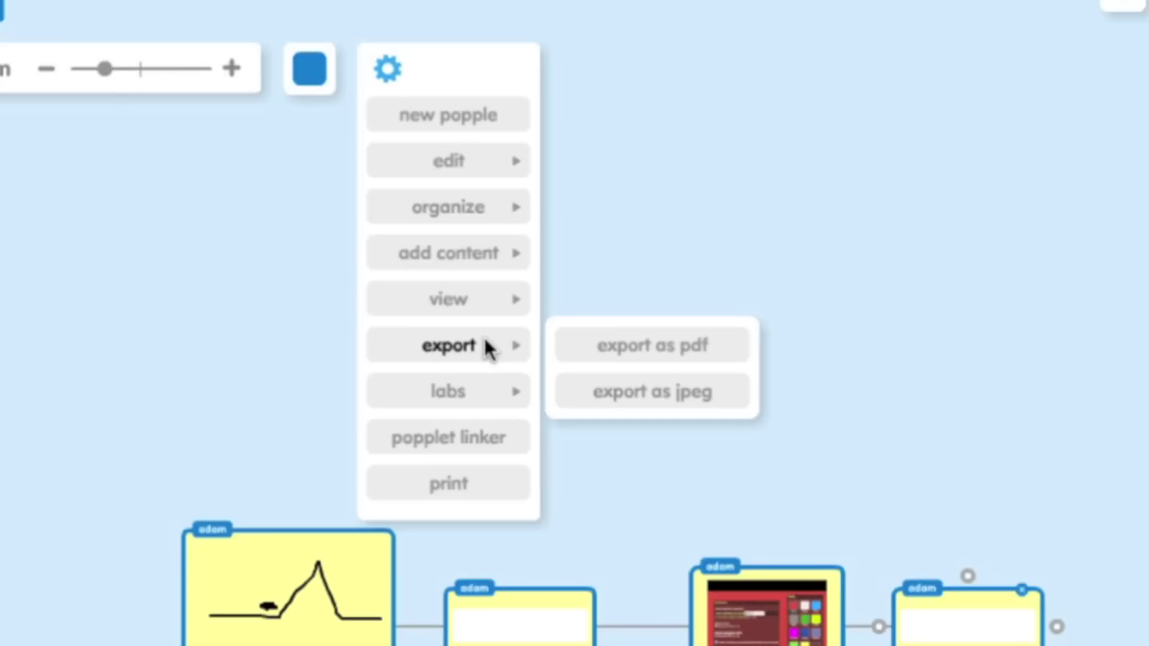
Step: Enable bounce mode from the gear menu's labs options so the popples move around the board
mouse_move(479, 258)
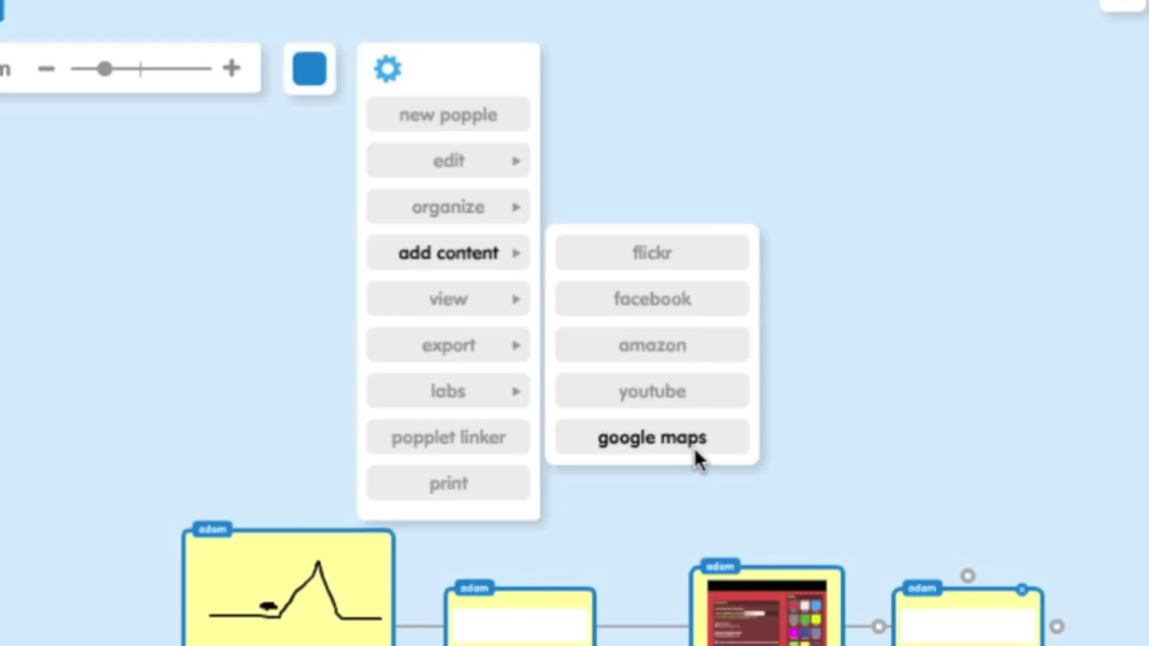
mouse_move(439, 290)
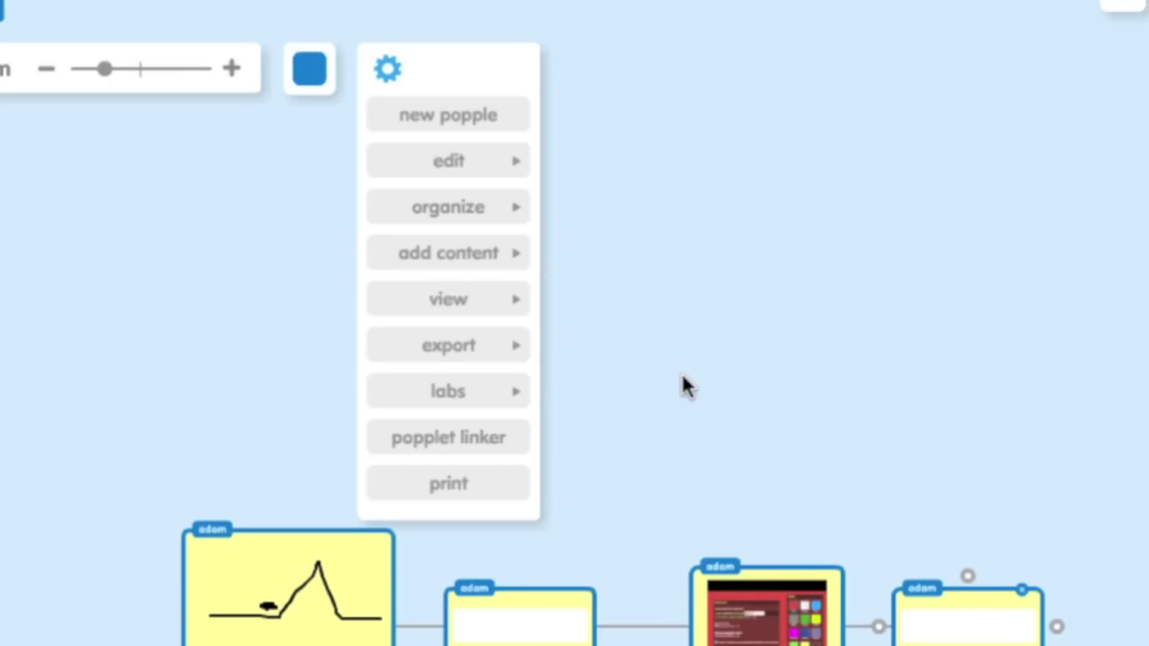
mouse_move(473, 393)
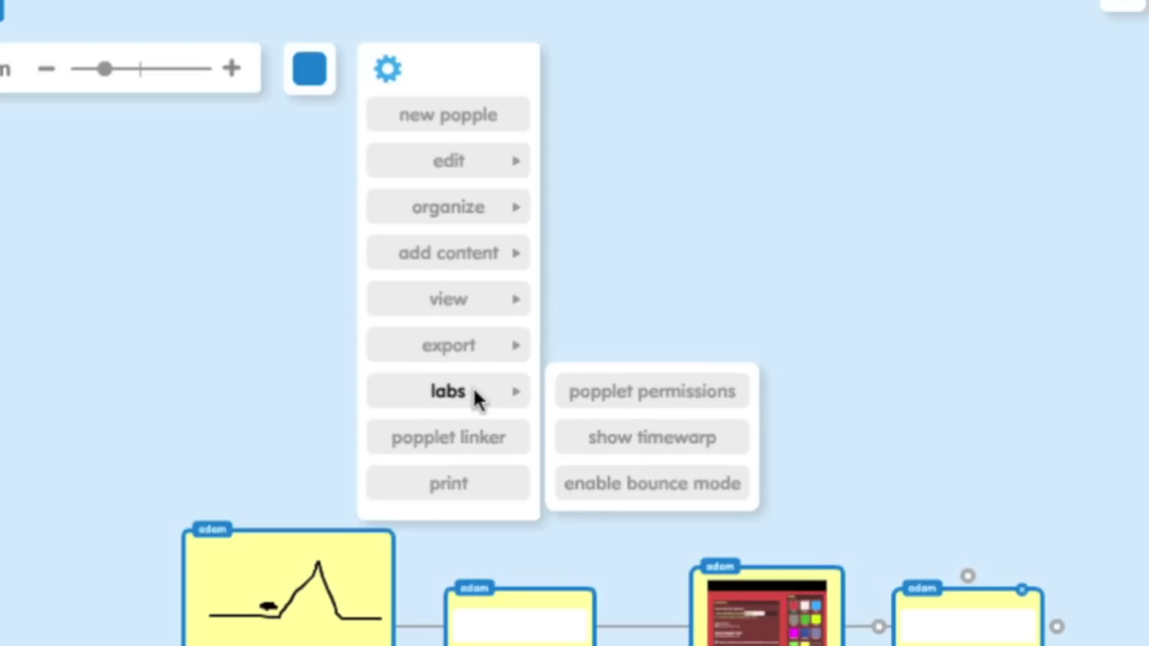
left_click(653, 482)
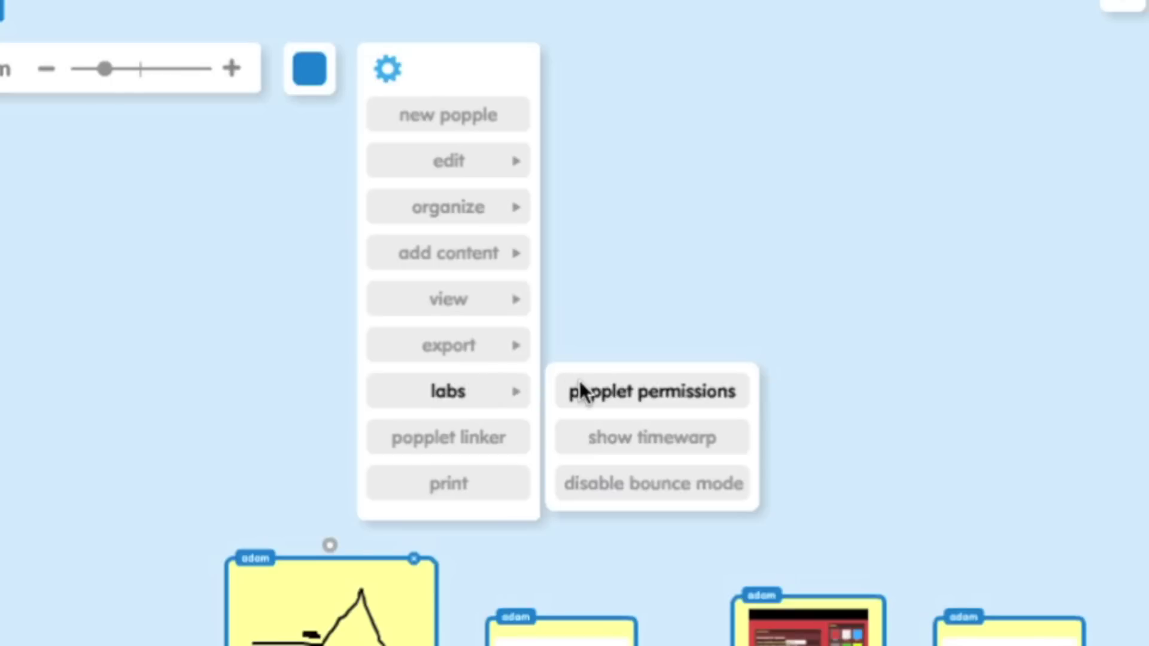